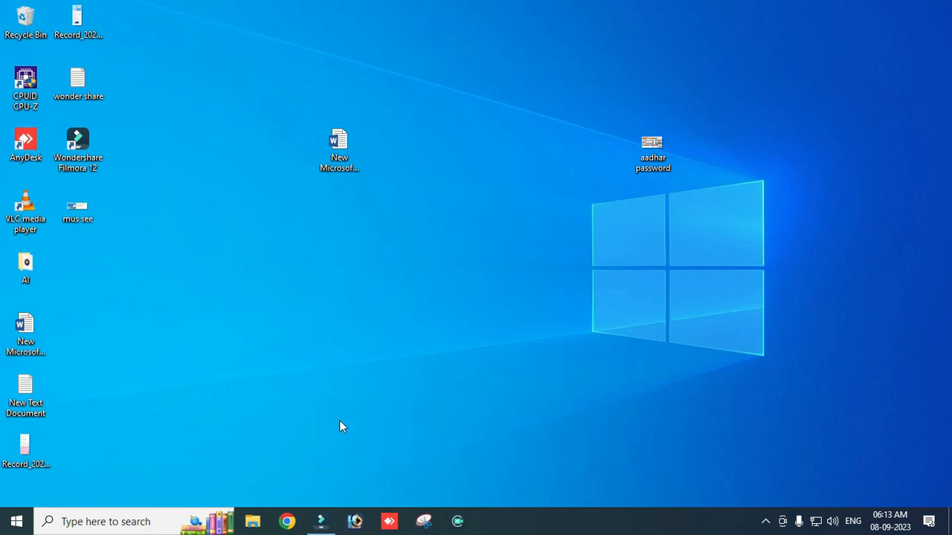
Step: Switch to Wondershare Filmora and add the trending 3D Metal Title 02 template at the start of the video track
{"action": "left_click", "coordinate": [320, 522]}
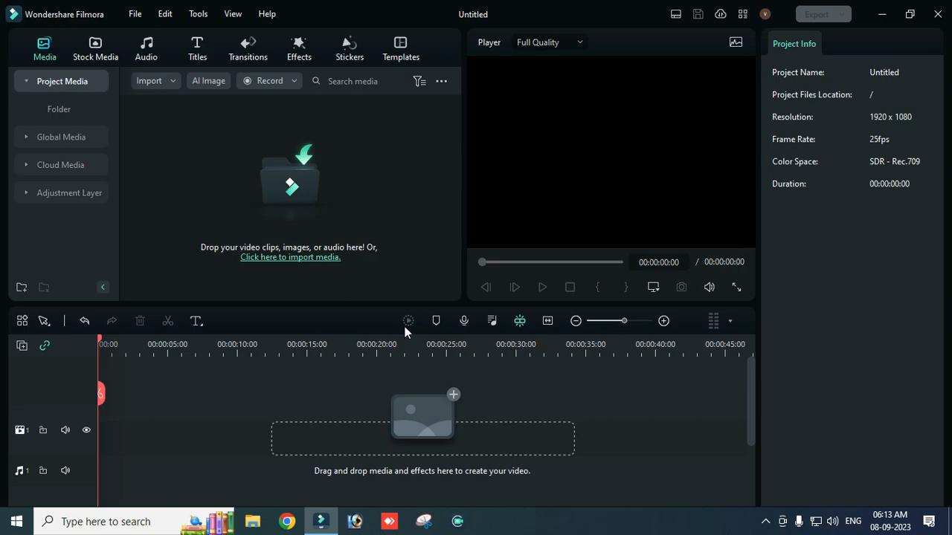
{"action": "left_click", "coordinate": [199, 49]}
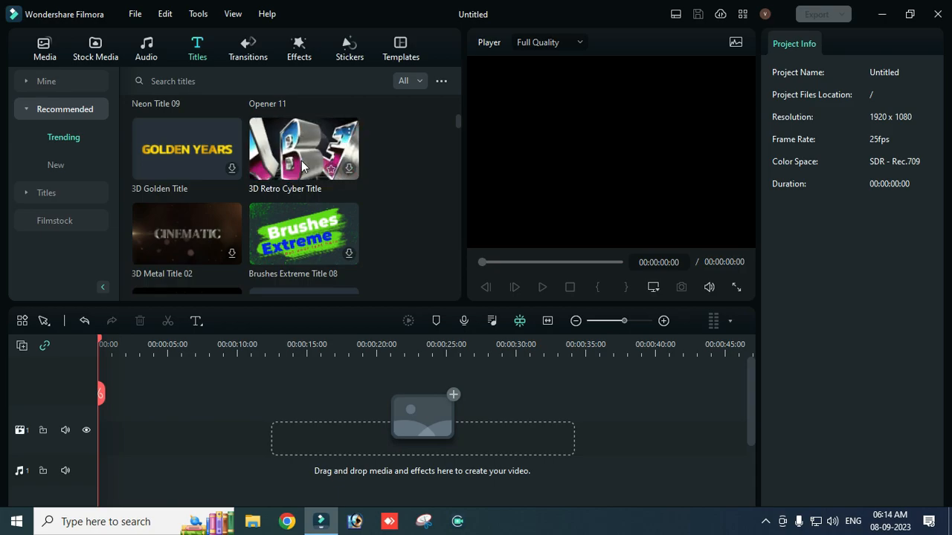
{"action": "scroll", "coordinate": [223, 153], "scroll_direction": "down", "scroll_amount": 1}
{"action": "scroll", "coordinate": [156, 143], "scroll_direction": "up", "scroll_amount": 1}
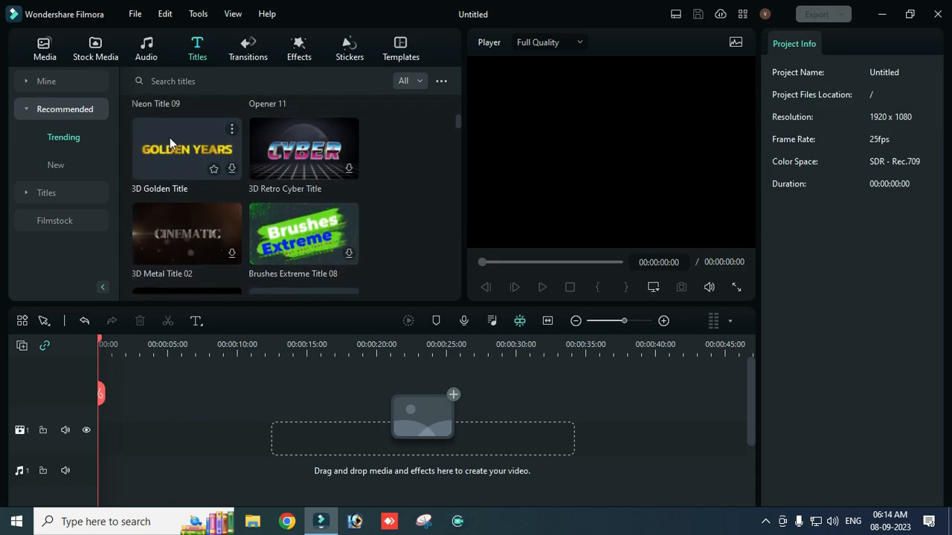
{"action": "scroll", "coordinate": [225, 158], "scroll_direction": "down", "scroll_amount": 1}
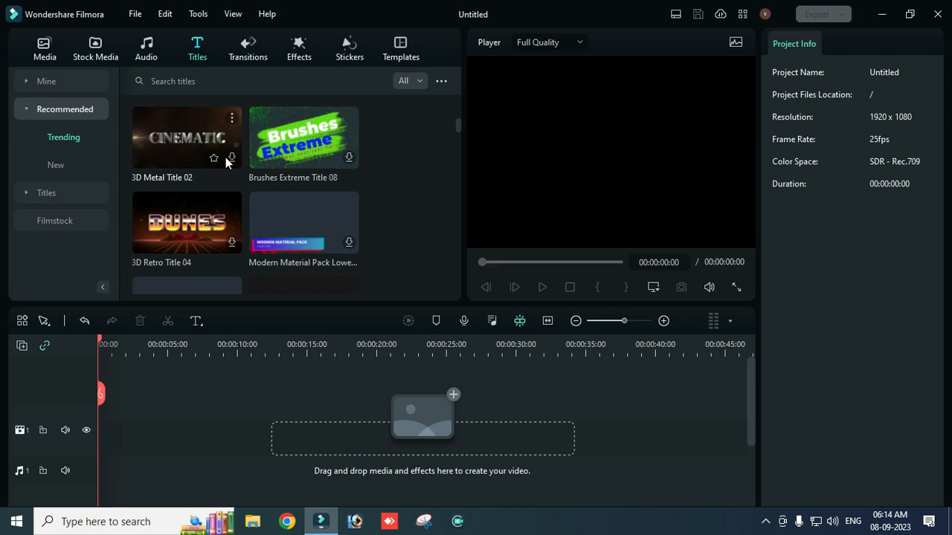
{"action": "scroll", "coordinate": [227, 163], "scroll_direction": "up", "scroll_amount": 1}
{"action": "scroll", "coordinate": [227, 162], "scroll_direction": "down", "scroll_amount": 5}
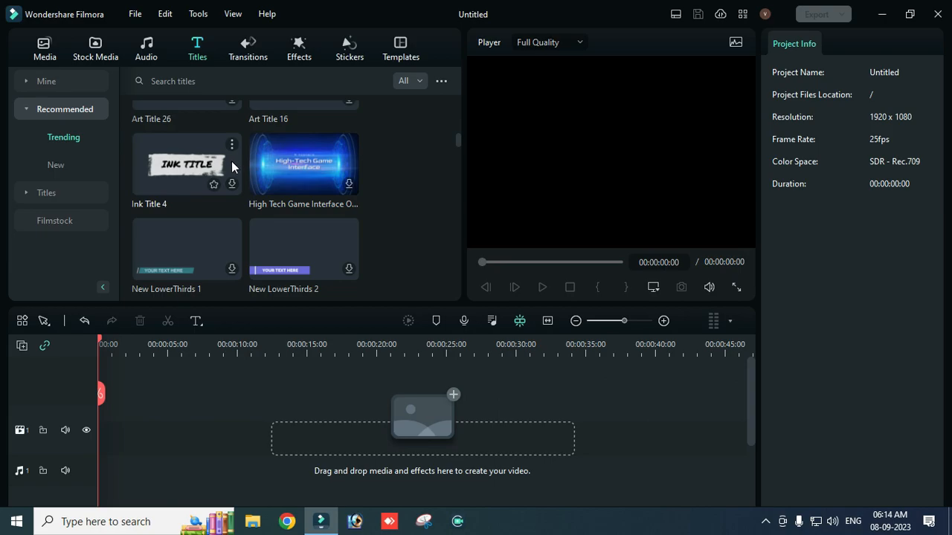
{"action": "scroll", "coordinate": [223, 163], "scroll_direction": "down", "scroll_amount": 1}
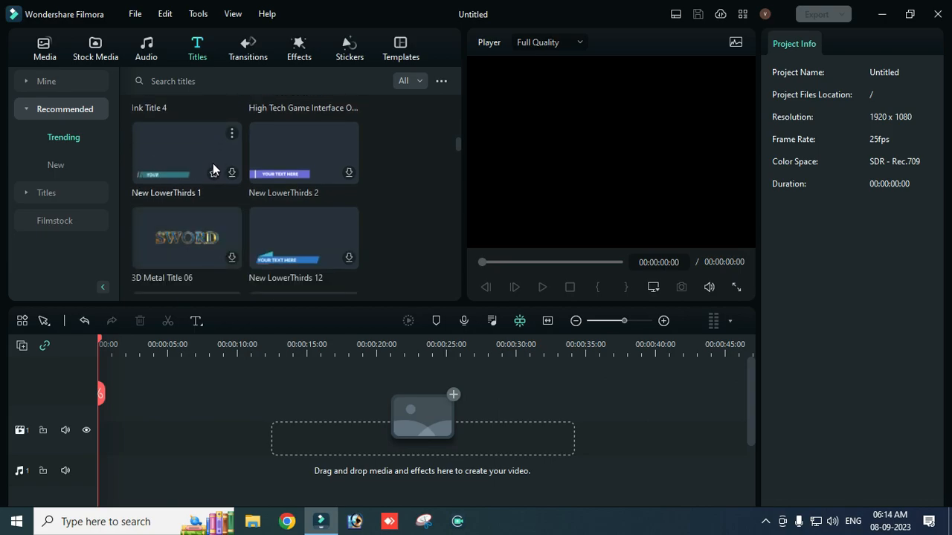
{"action": "scroll", "coordinate": [211, 160], "scroll_direction": "down", "scroll_amount": 2}
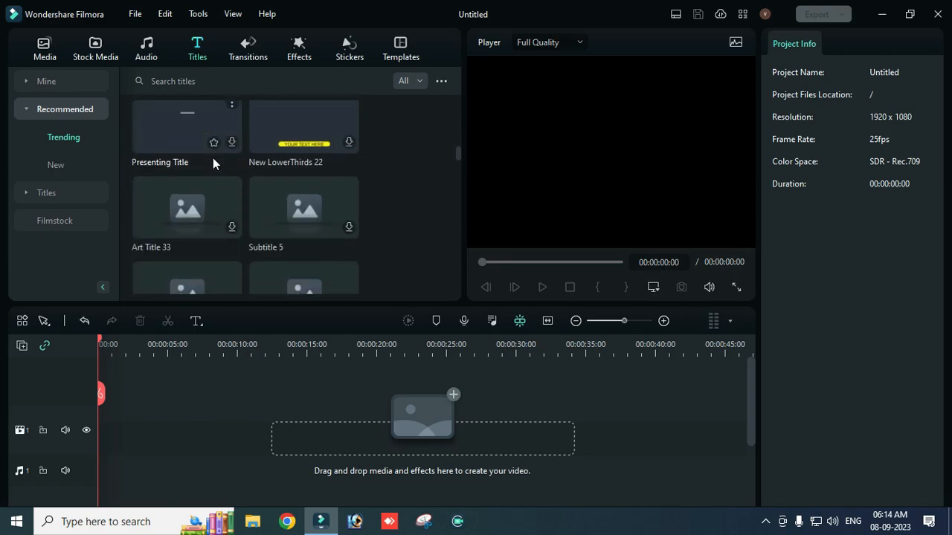
{"action": "scroll", "coordinate": [216, 157], "scroll_direction": "up", "scroll_amount": 3}
{"action": "scroll", "coordinate": [216, 161], "scroll_direction": "up", "scroll_amount": 4}
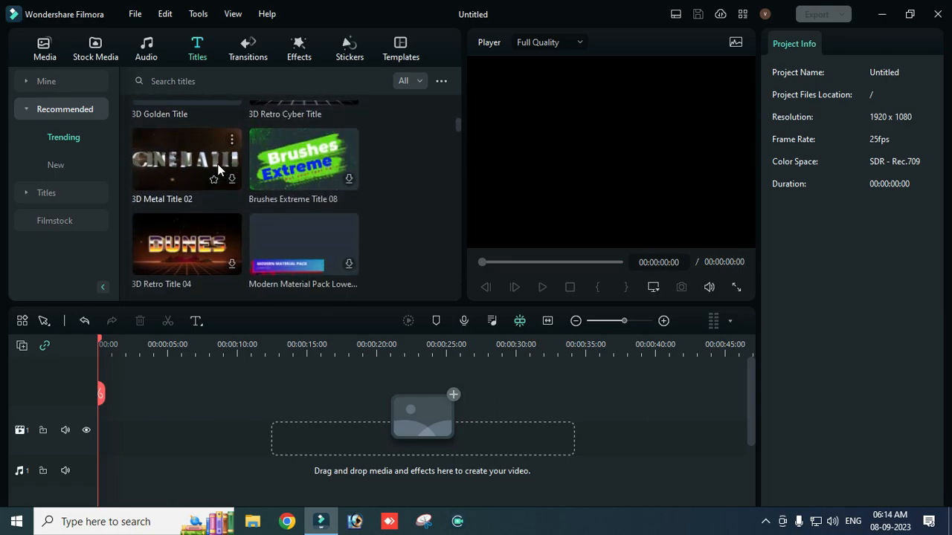
{"action": "left_click", "coordinate": [228, 174]}
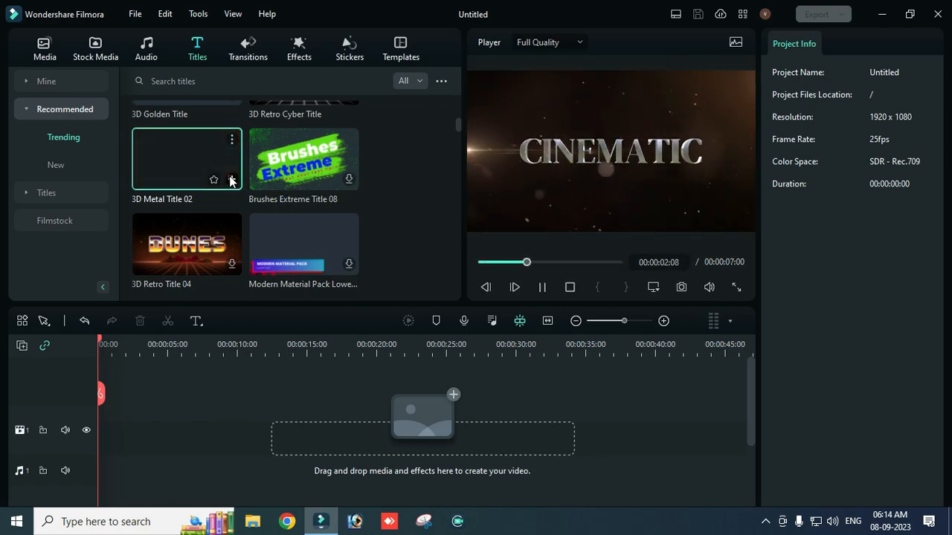
{"action": "left_click", "coordinate": [231, 180]}
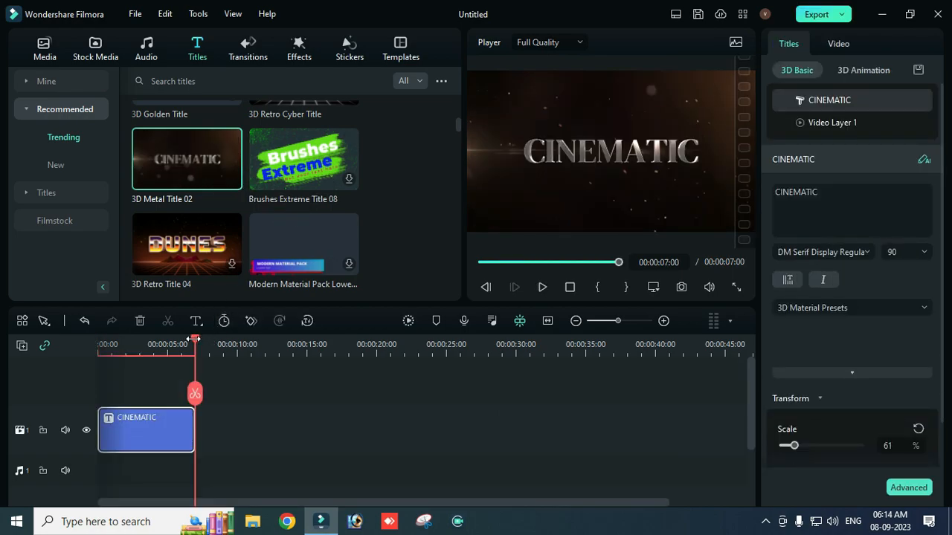
Step: Play the CINEMATIC title full screen from the beginning and return the playhead to the start of the timeline
{"action": "left_click", "coordinate": [737, 287]}
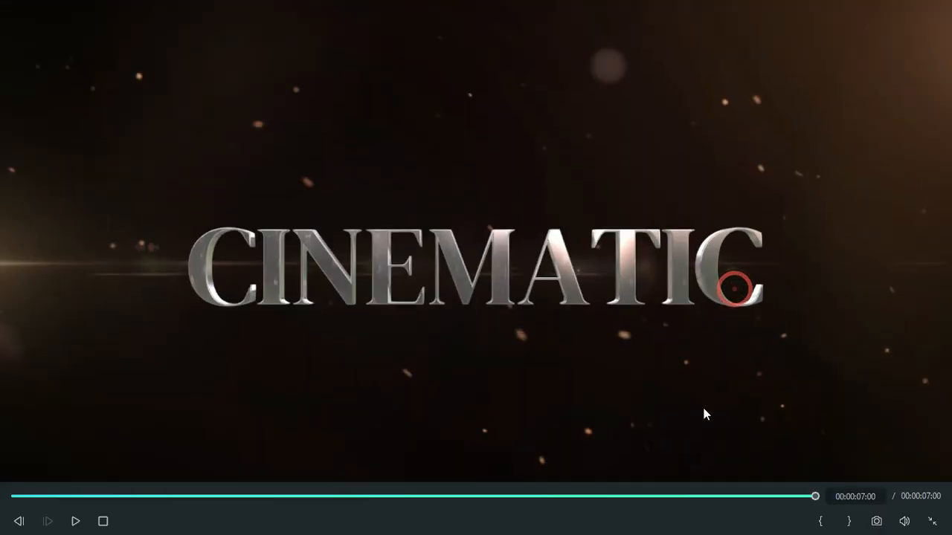
{"action": "left_click_drag", "start_coordinate": [816, 496], "coordinate": [11, 449]}
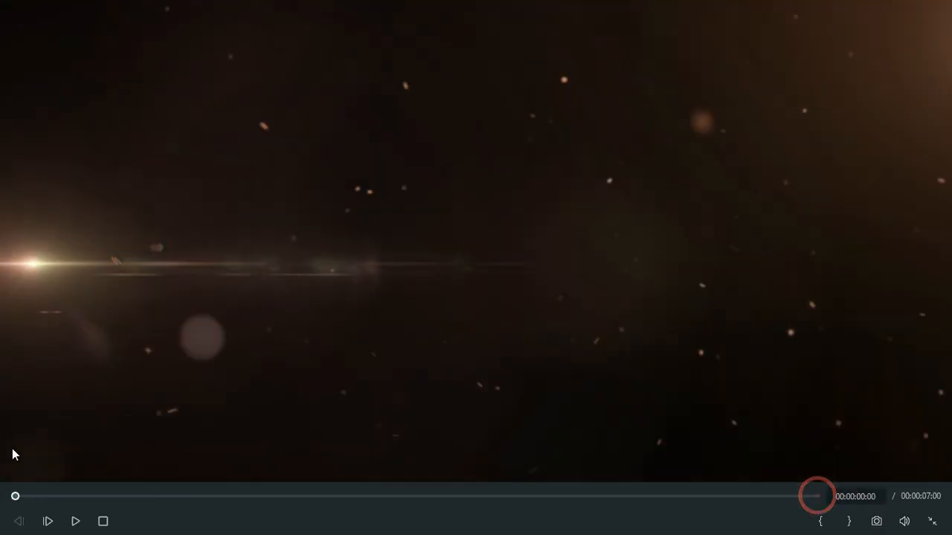
{"action": "key", "text": "space"}
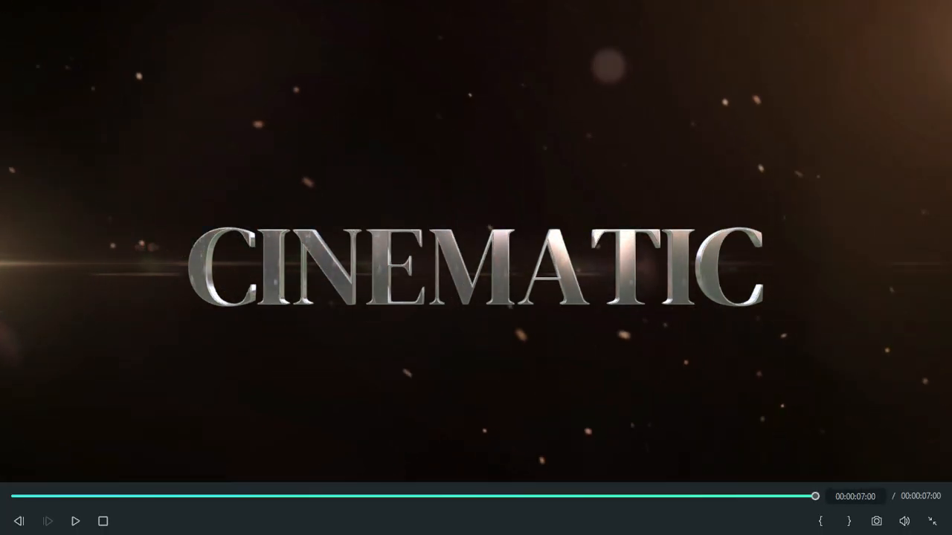
{"action": "left_click", "coordinate": [932, 521]}
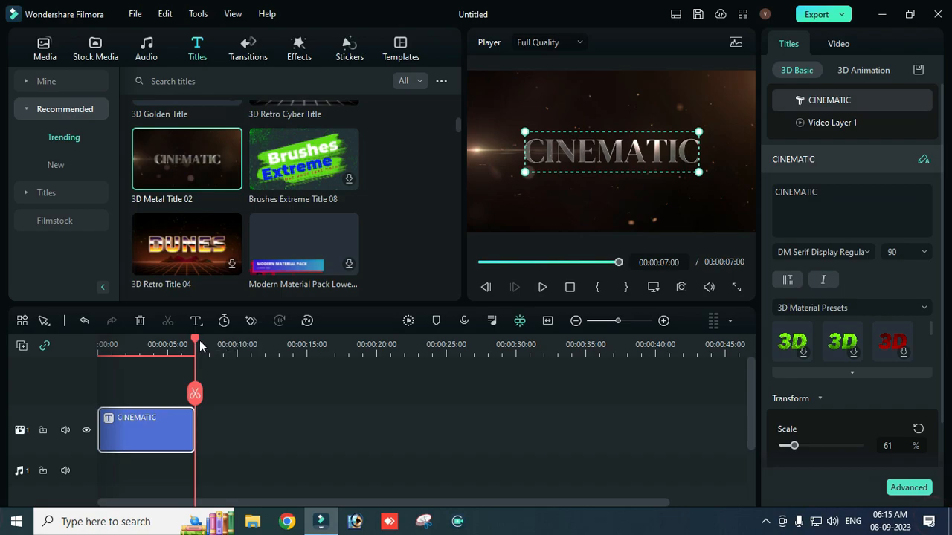
{"action": "left_click_drag", "start_coordinate": [197, 344], "coordinate": [51, 337]}
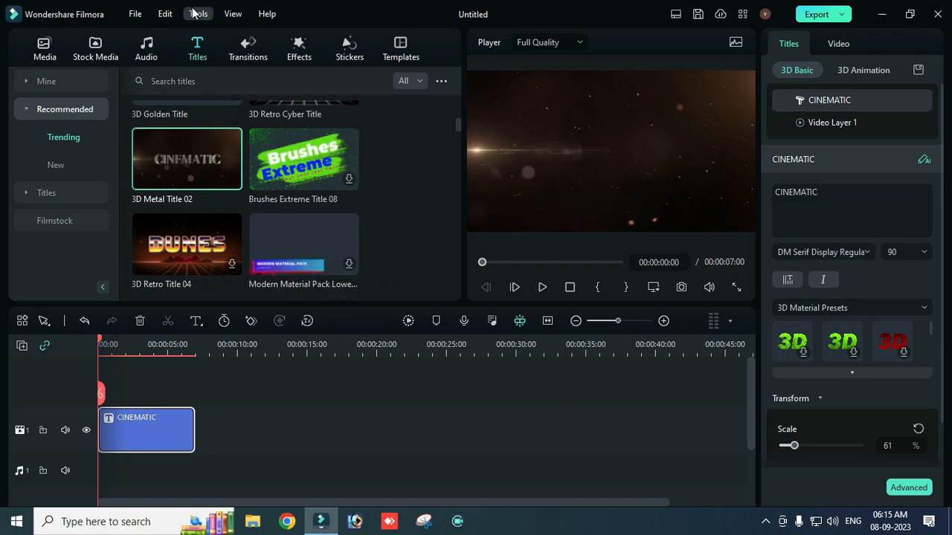
Step: Browse the trending music in the audio library and listen to the Happy diary track
{"action": "left_click", "coordinate": [148, 47]}
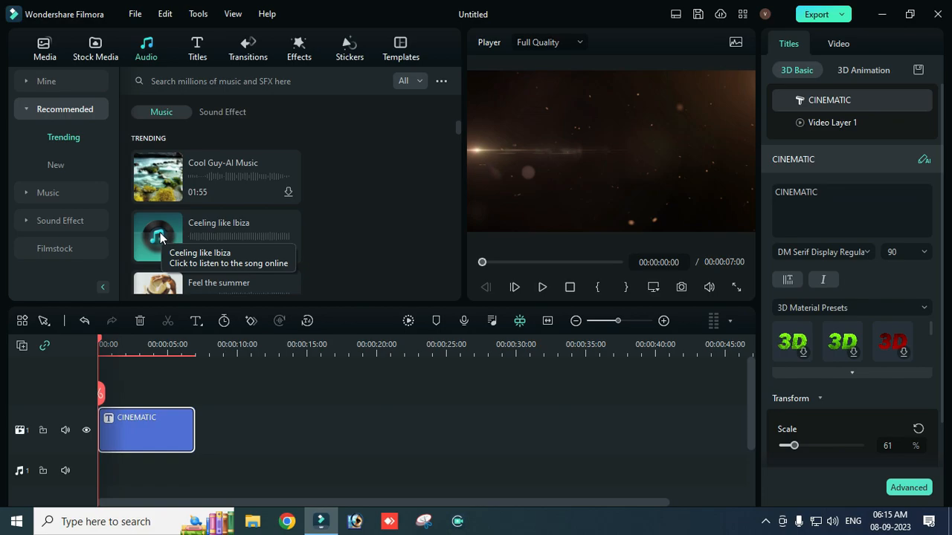
{"action": "scroll", "coordinate": [173, 219], "scroll_direction": "down", "scroll_amount": 3}
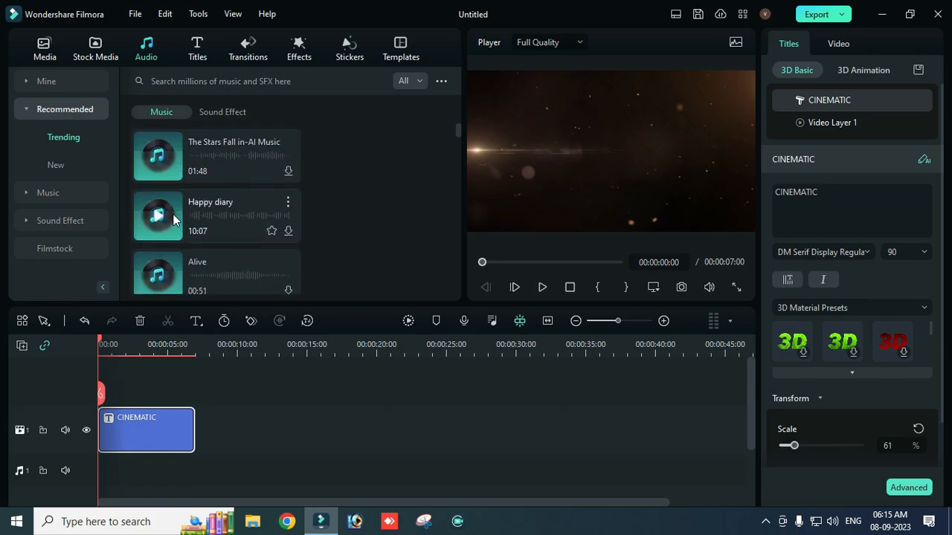
{"action": "left_click", "coordinate": [155, 217]}
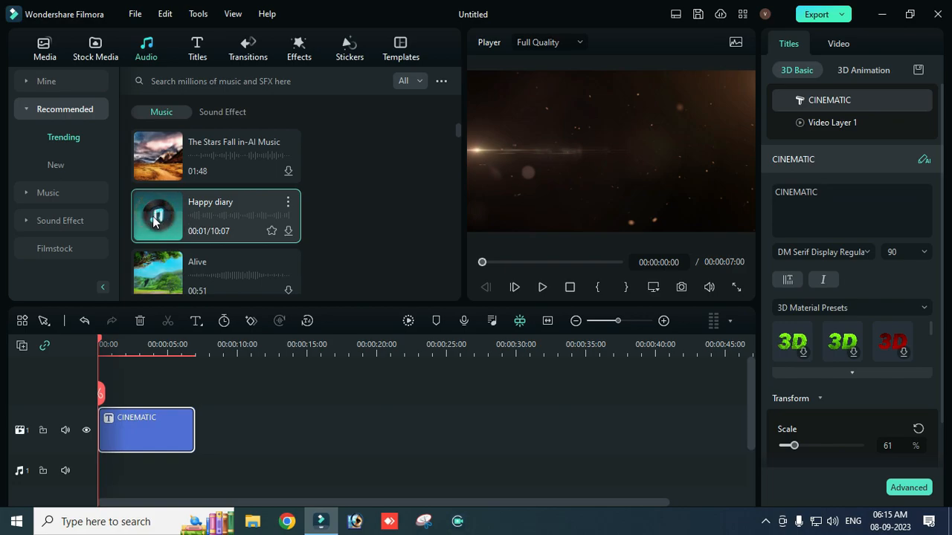
{"action": "scroll", "coordinate": [232, 177], "scroll_direction": "up", "scroll_amount": 3}
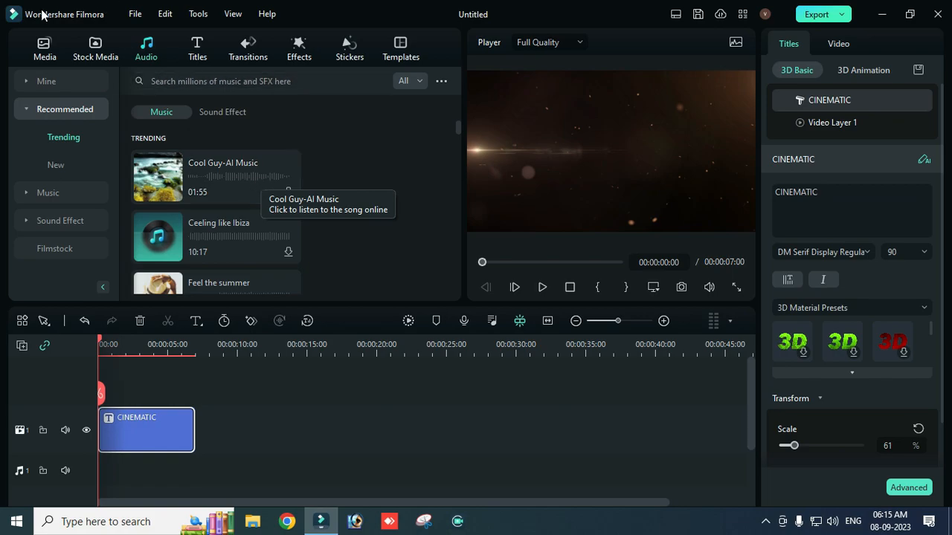
{"action": "left_click", "coordinate": [43, 45]}
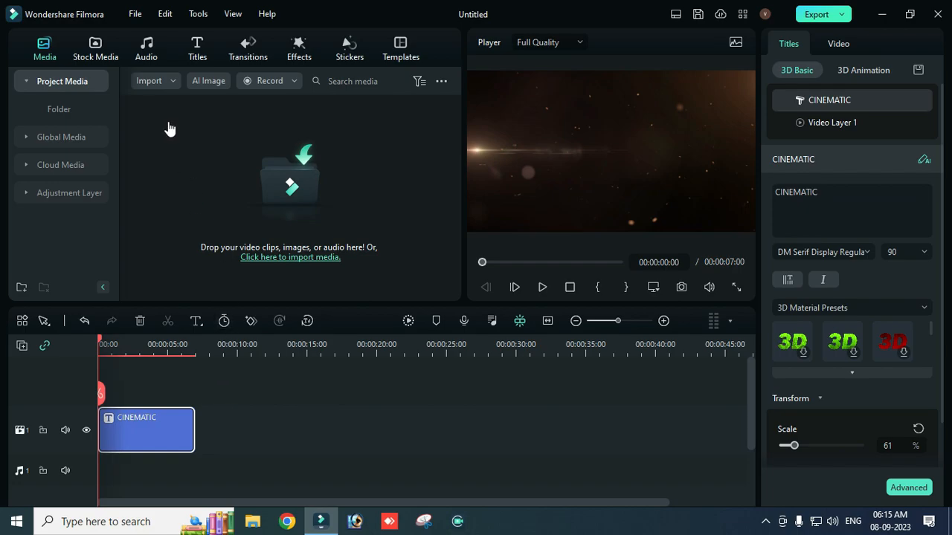
{"action": "left_click", "coordinate": [143, 50]}
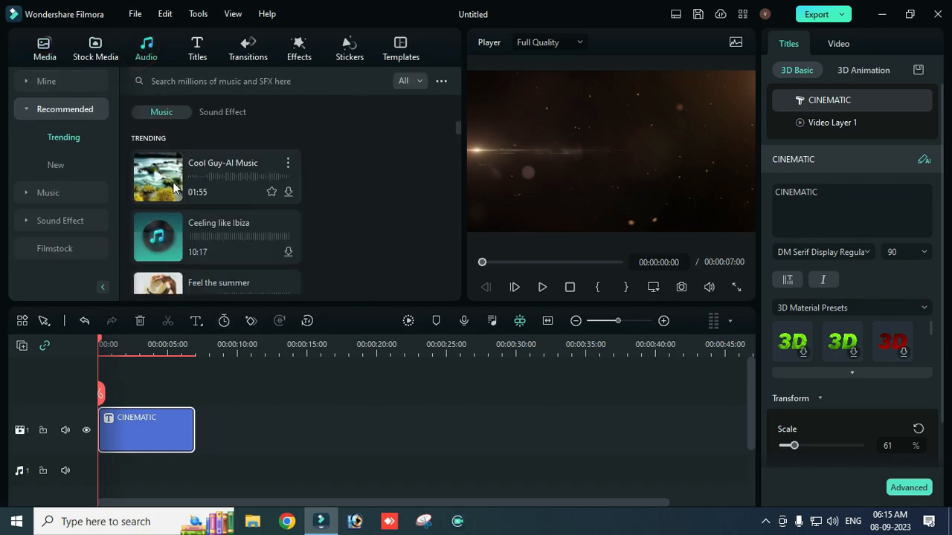
{"action": "scroll", "coordinate": [206, 183], "scroll_direction": "down", "scroll_amount": 2}
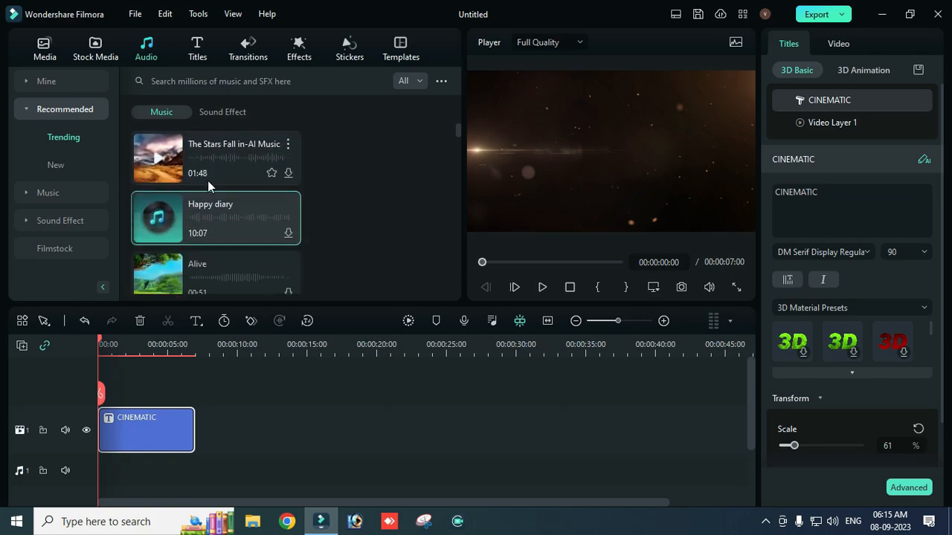
{"action": "left_click", "coordinate": [154, 222]}
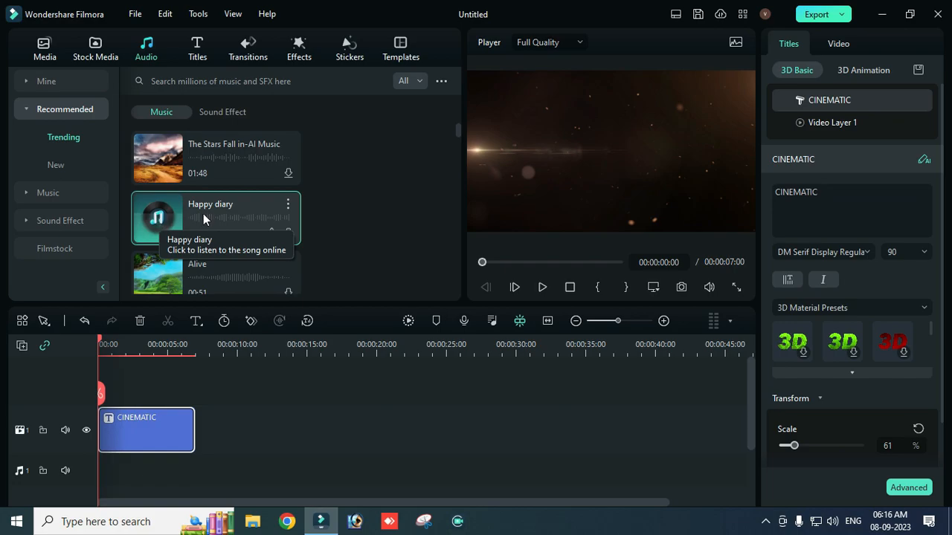
Step: Listen to the trending tracks Alive, Blue city lights, Wake and Cheer Up-AI music
{"action": "scroll", "coordinate": [267, 229], "scroll_direction": "down", "scroll_amount": 2}
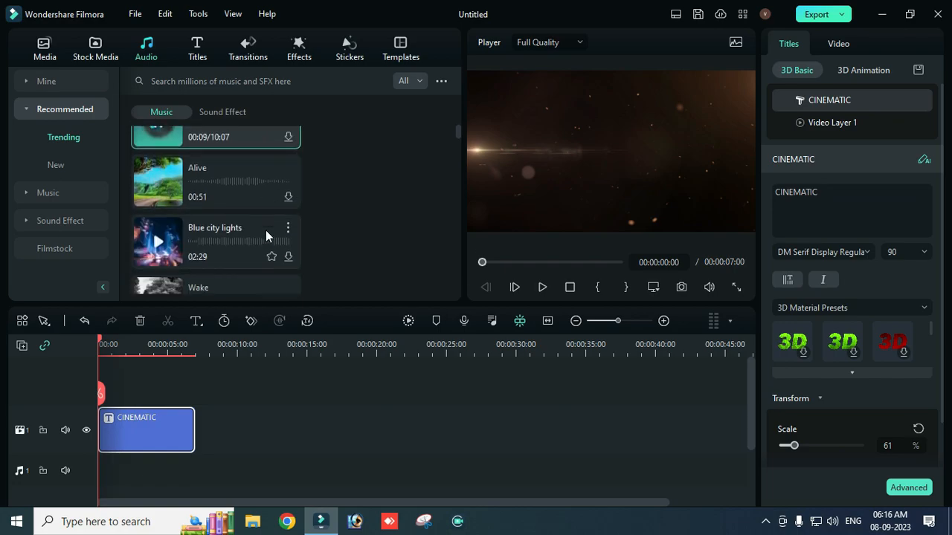
{"action": "left_click", "coordinate": [157, 186]}
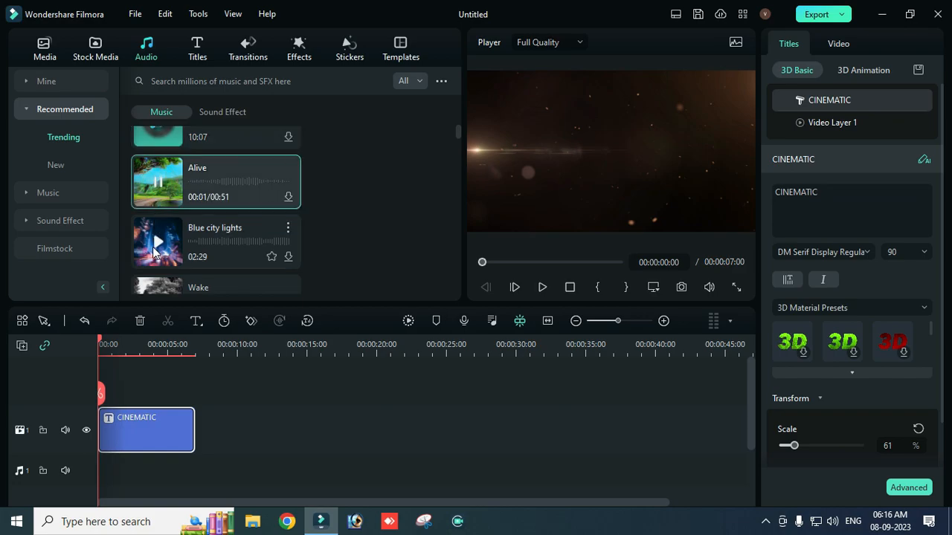
{"action": "left_click", "coordinate": [177, 242]}
{"action": "scroll", "coordinate": [183, 217], "scroll_direction": "down", "scroll_amount": 1}
{"action": "scroll", "coordinate": [183, 217], "scroll_direction": "down", "scroll_amount": 1}
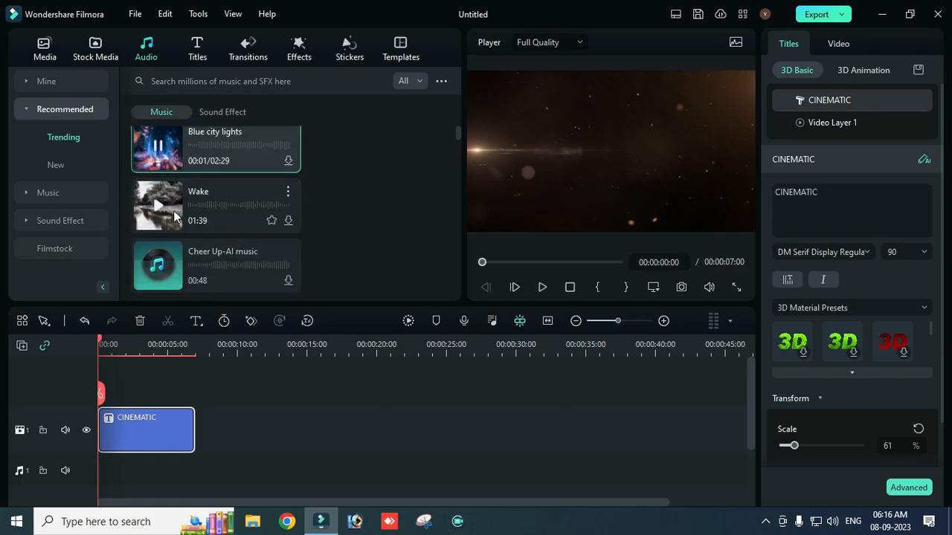
{"action": "left_click", "coordinate": [160, 205]}
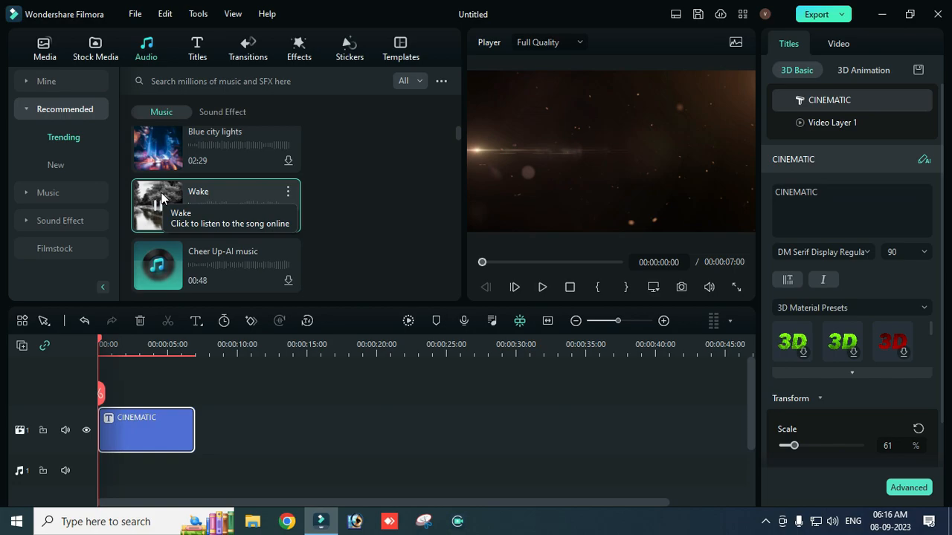
{"action": "left_click", "coordinate": [158, 270]}
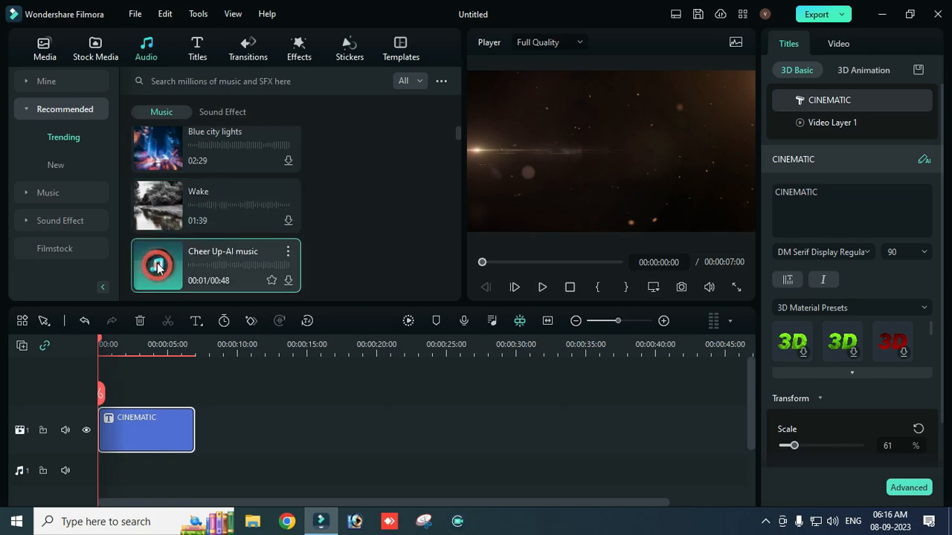
Step: Preview the three trending tracks listed after Cheer Up-AI music, including Feeling so Well-AI music
{"action": "scroll", "coordinate": [179, 250], "scroll_direction": "down", "scroll_amount": 2}
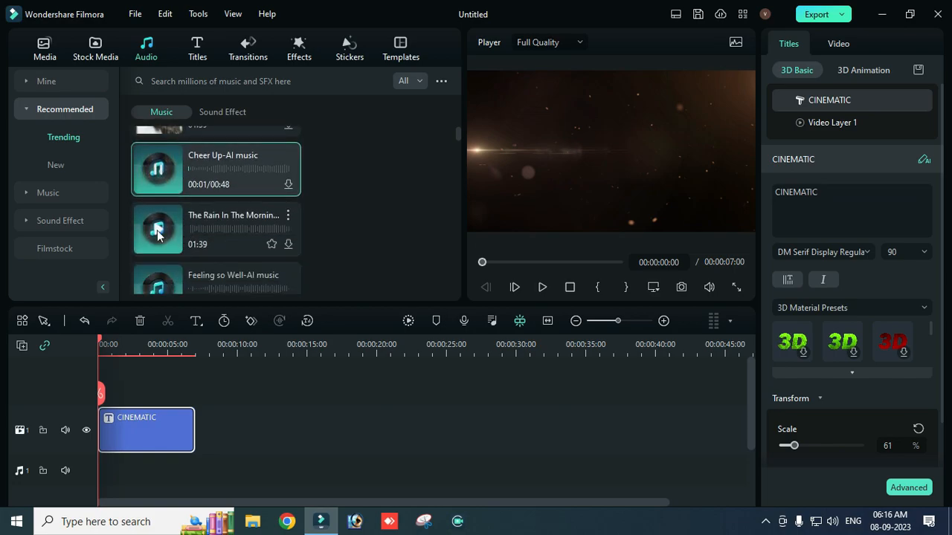
{"action": "left_click", "coordinate": [158, 232]}
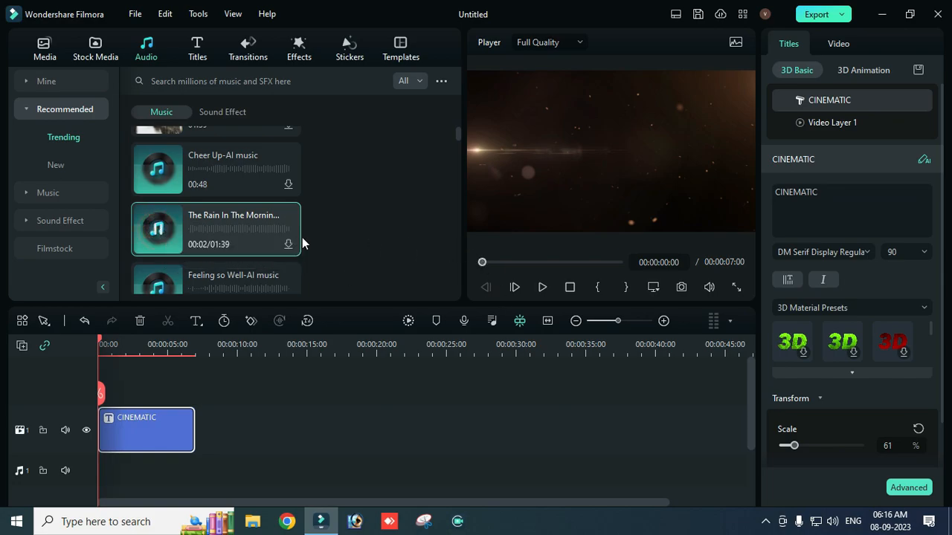
{"action": "left_click", "coordinate": [163, 286]}
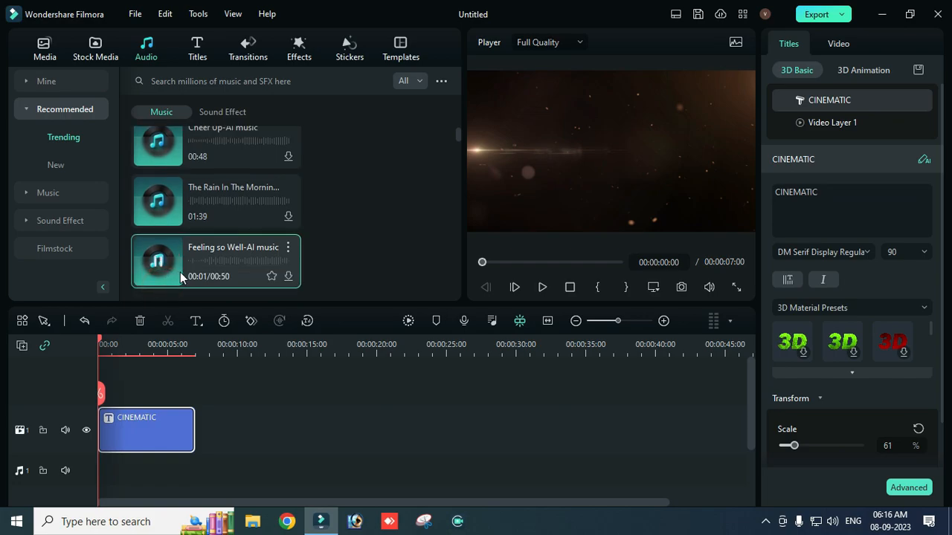
{"action": "scroll", "coordinate": [215, 242], "scroll_direction": "down", "scroll_amount": 2}
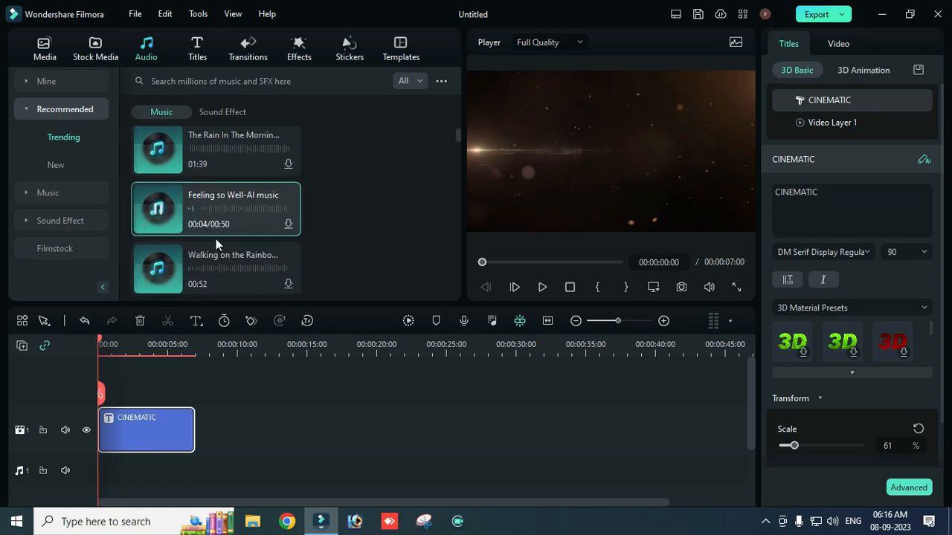
{"action": "left_click", "coordinate": [159, 227]}
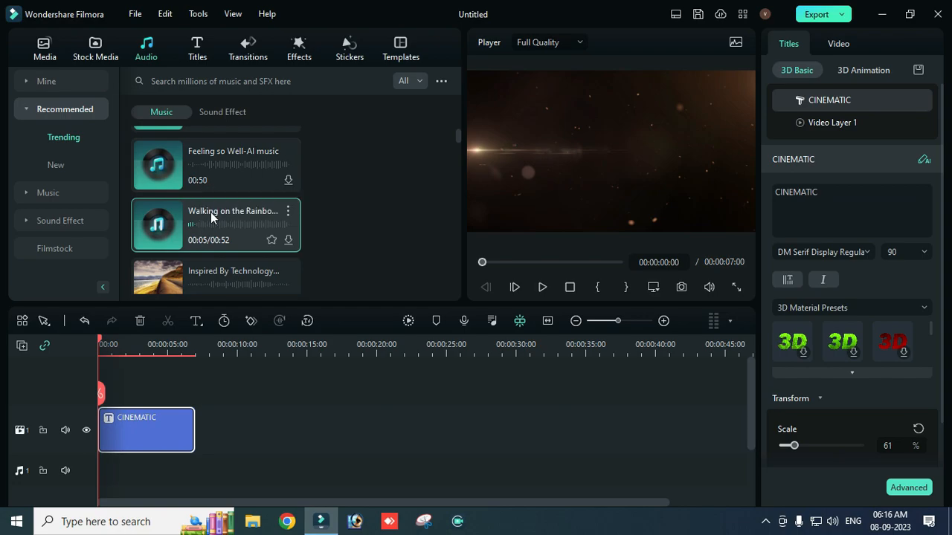
Step: Search the audio library for "dolby"
{"action": "left_click", "coordinate": [253, 77]}
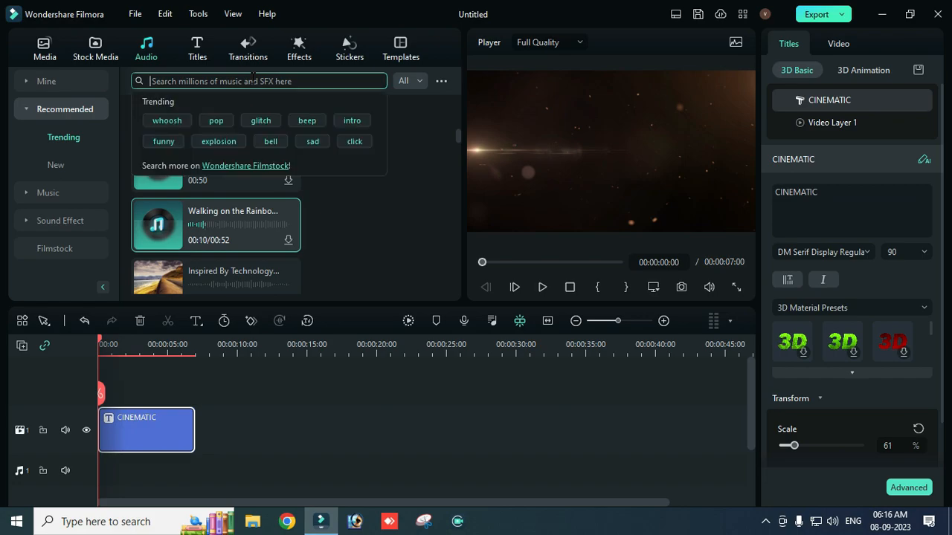
{"action": "type", "text": "dolby"}
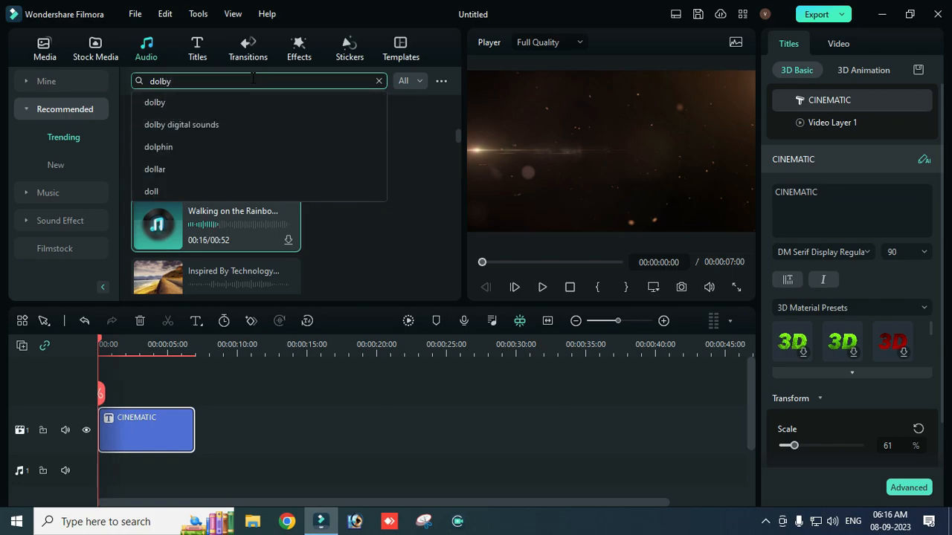
{"action": "key", "text": "Return"}
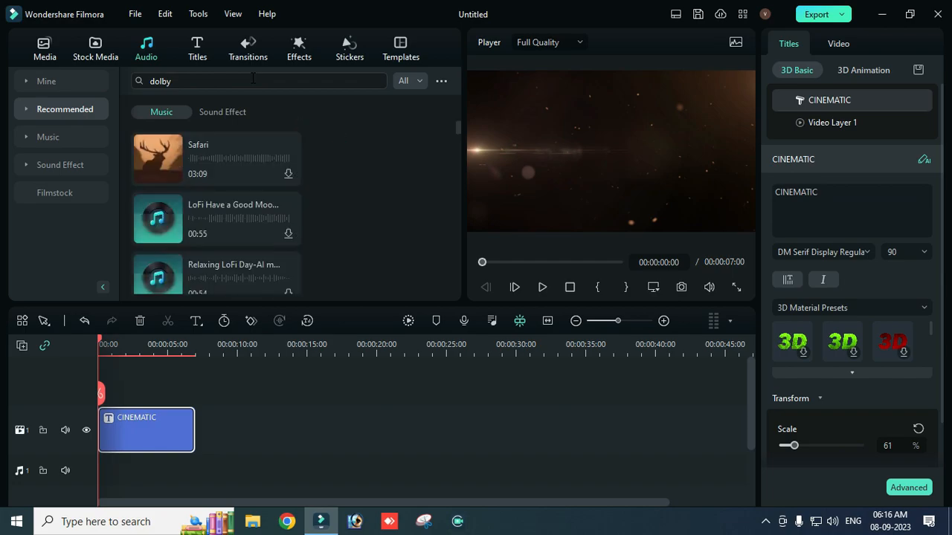
Step: Listen to the LoFi Have a Good Mood, Hip Hop Cap-AI Music, Bassy Future and LoFi Rainy Day-AI music tracks
{"action": "left_click", "coordinate": [157, 219]}
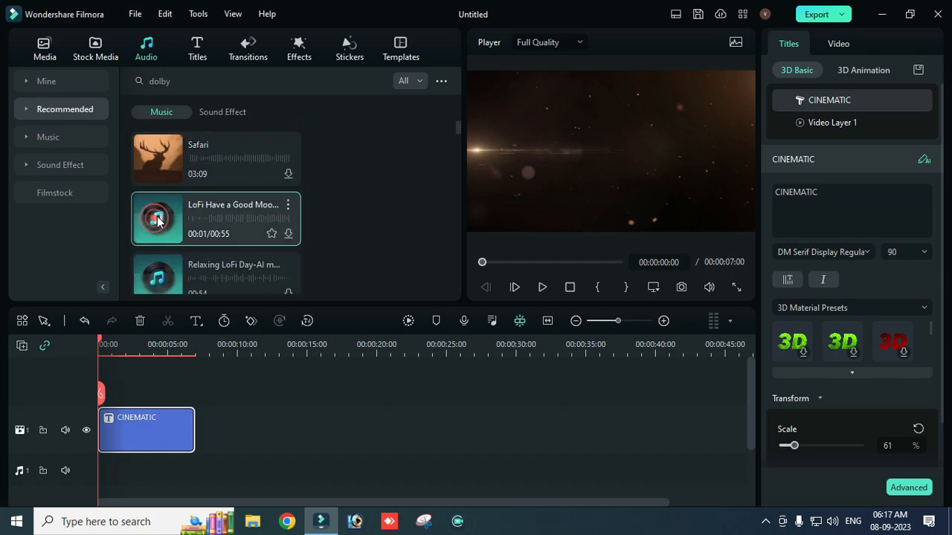
{"action": "scroll", "coordinate": [170, 211], "scroll_direction": "down", "scroll_amount": 2}
{"action": "left_click", "coordinate": [161, 186]}
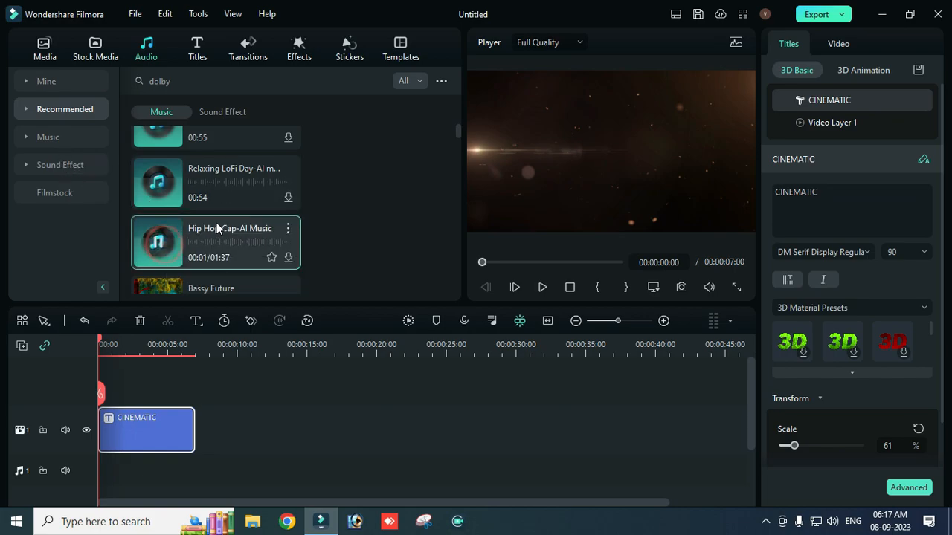
{"action": "scroll", "coordinate": [169, 216], "scroll_direction": "down", "scroll_amount": 2}
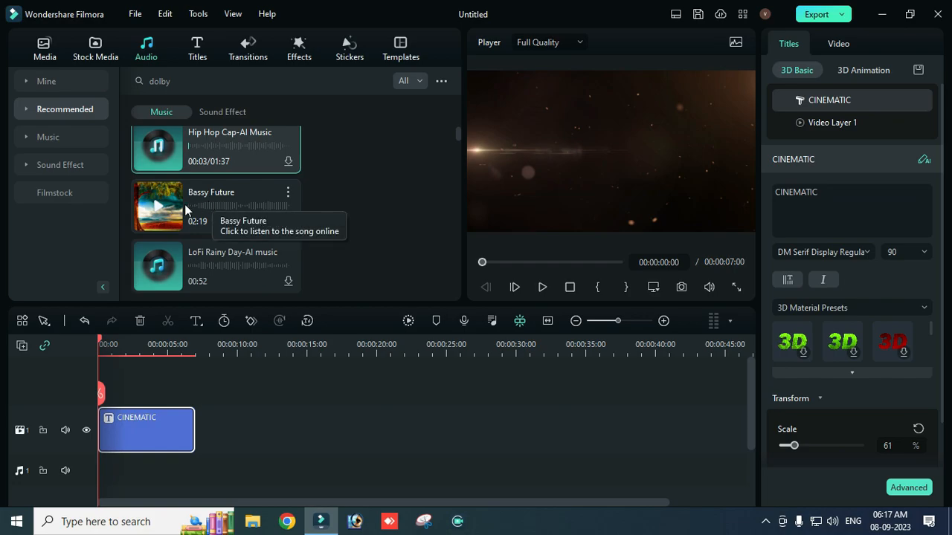
{"action": "left_click", "coordinate": [163, 203]}
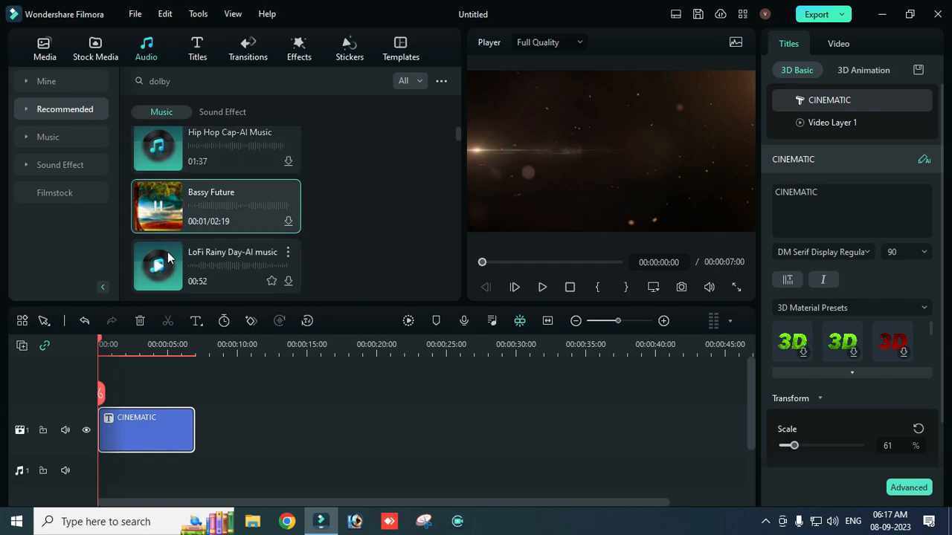
{"action": "left_click", "coordinate": [159, 268]}
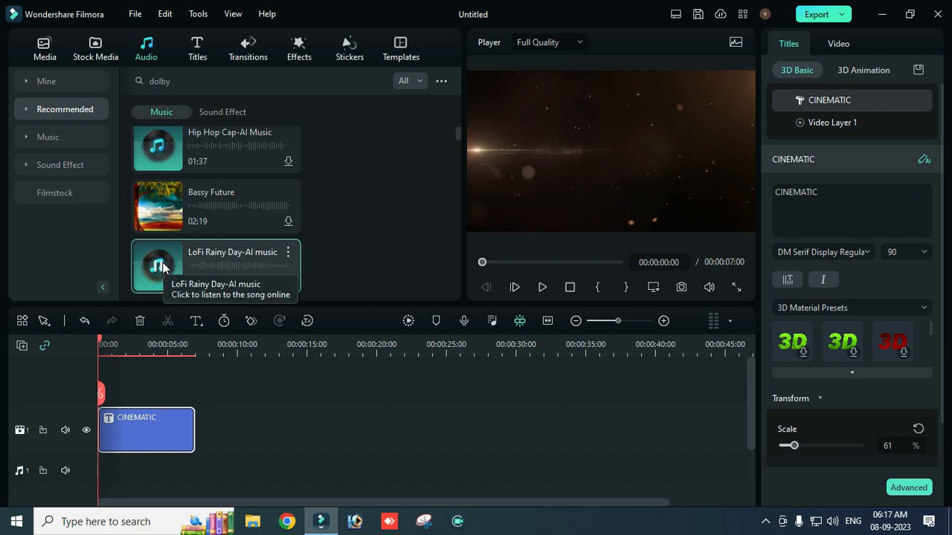
Step: Play the first three seconds or so of the CINEMATIC title and listen to the Escape Johnny track
{"action": "scroll", "coordinate": [162, 260], "scroll_direction": "down", "scroll_amount": 2}
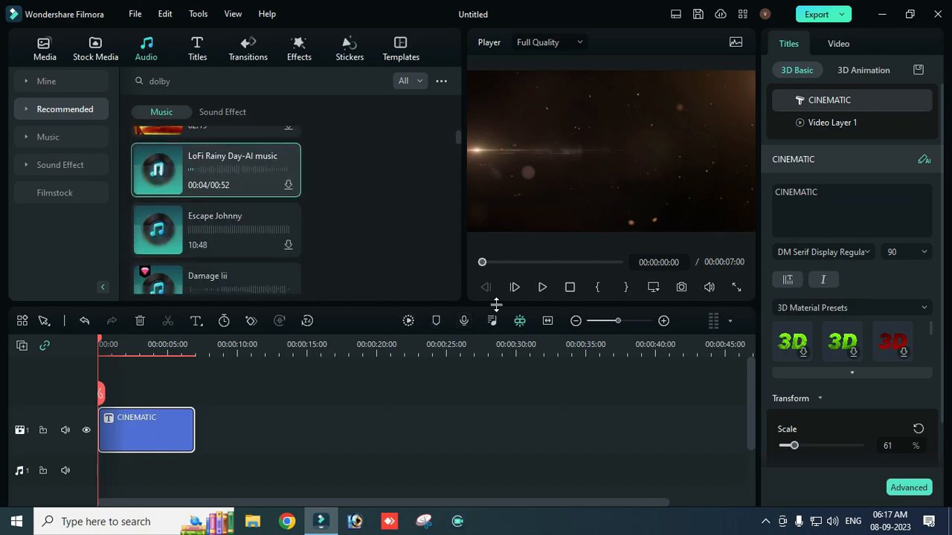
{"action": "left_click", "coordinate": [543, 290]}
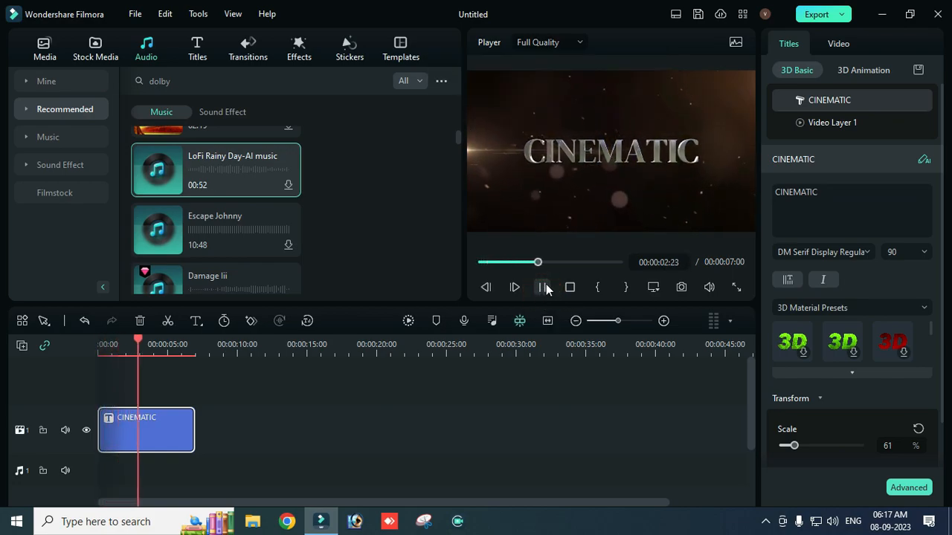
{"action": "left_click", "coordinate": [544, 288]}
{"action": "left_click", "coordinate": [158, 228]}
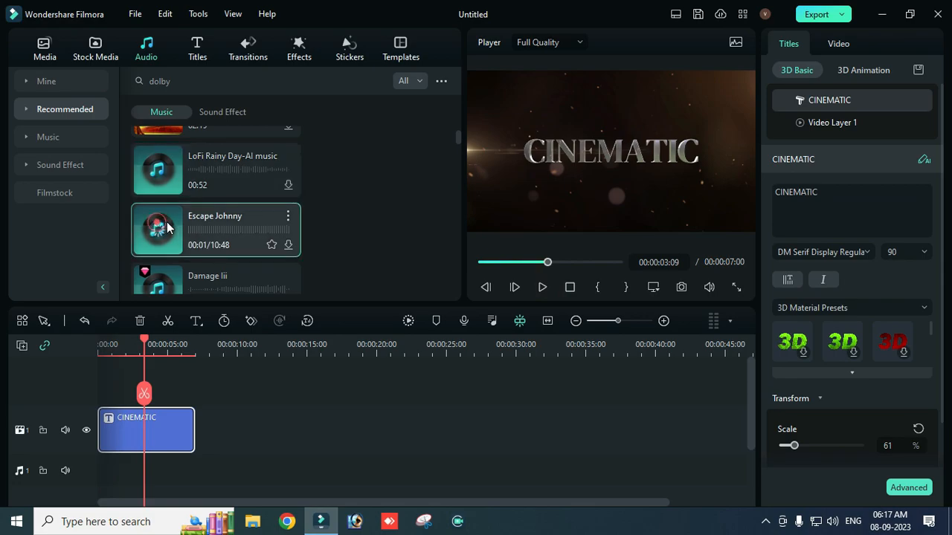
Step: Look through the full list of dolby music results for a suitable track and stop the Escape Johnny preview
{"action": "scroll", "coordinate": [158, 223], "scroll_direction": "down", "scroll_amount": 2}
{"action": "scroll", "coordinate": [173, 257], "scroll_direction": "down", "scroll_amount": 6}
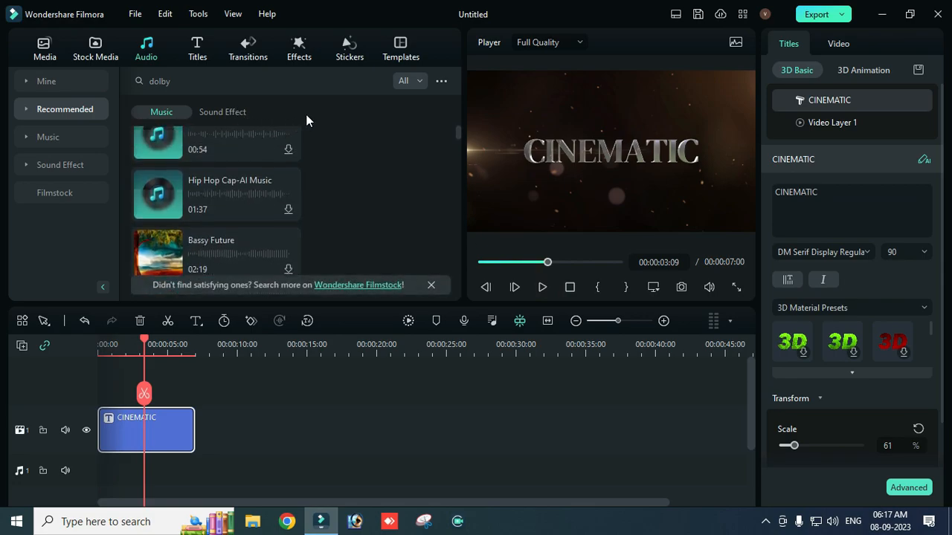
{"action": "scroll", "coordinate": [187, 234], "scroll_direction": "up", "scroll_amount": 3}
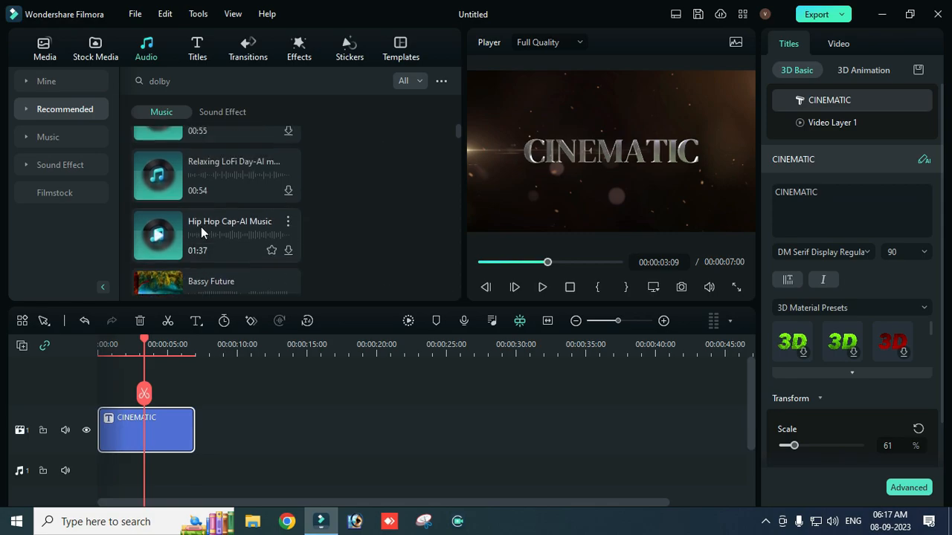
{"action": "scroll", "coordinate": [201, 232], "scroll_direction": "down", "scroll_amount": 5}
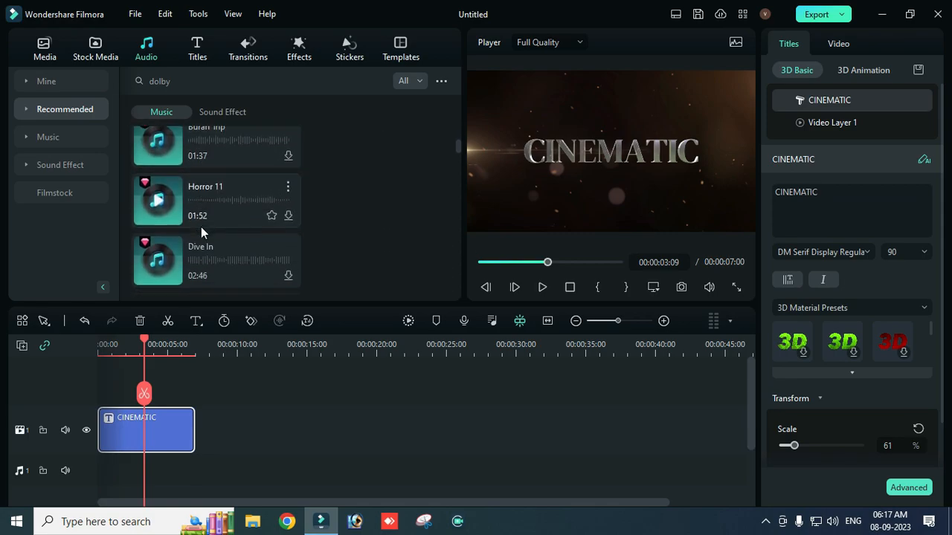
{"action": "scroll", "coordinate": [201, 233], "scroll_direction": "down", "scroll_amount": 1}
{"action": "scroll", "coordinate": [201, 233], "scroll_direction": "down", "scroll_amount": 5}
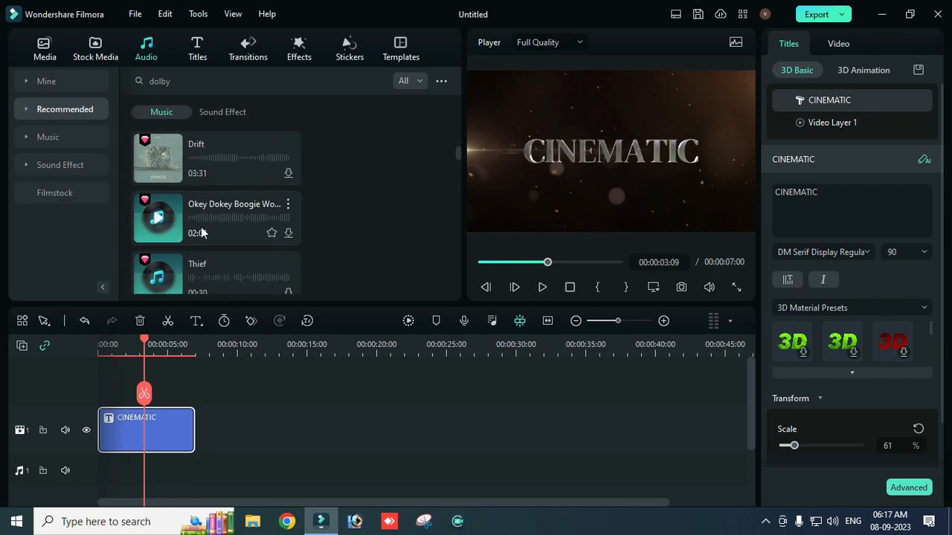
{"action": "scroll", "coordinate": [201, 233], "scroll_direction": "down", "scroll_amount": 5}
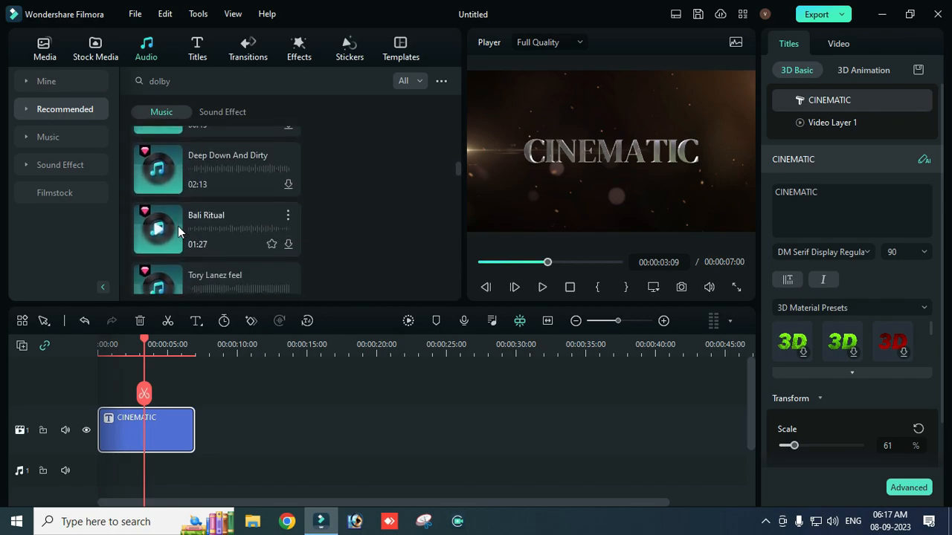
{"action": "scroll", "coordinate": [178, 229], "scroll_direction": "down", "scroll_amount": 5}
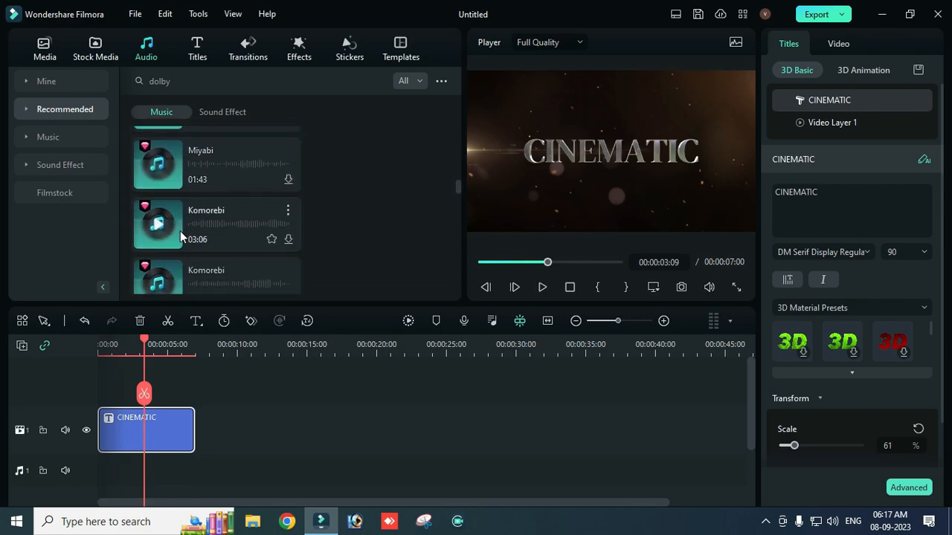
{"action": "scroll", "coordinate": [180, 231], "scroll_direction": "down", "scroll_amount": 5}
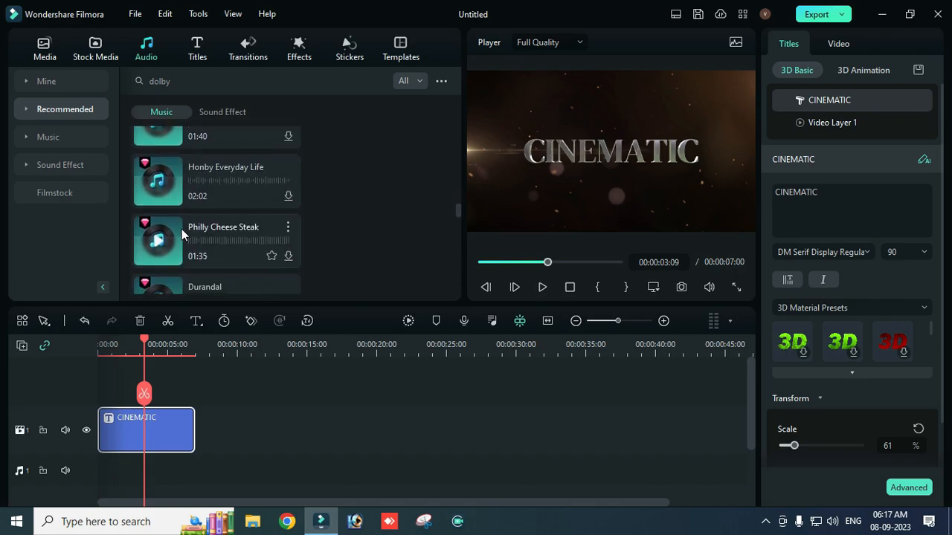
{"action": "scroll", "coordinate": [318, 188], "scroll_direction": "down", "scroll_amount": 5}
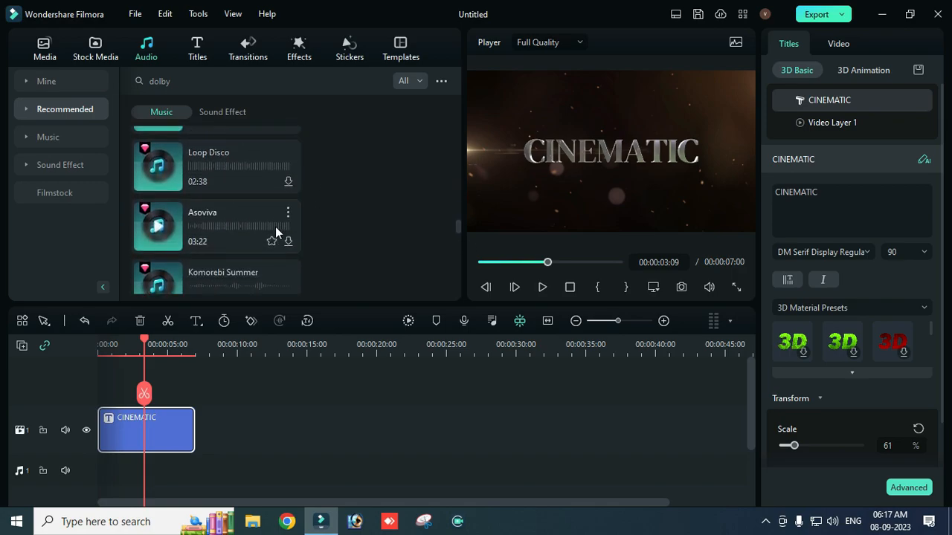
{"action": "scroll", "coordinate": [275, 228], "scroll_direction": "down", "scroll_amount": 3}
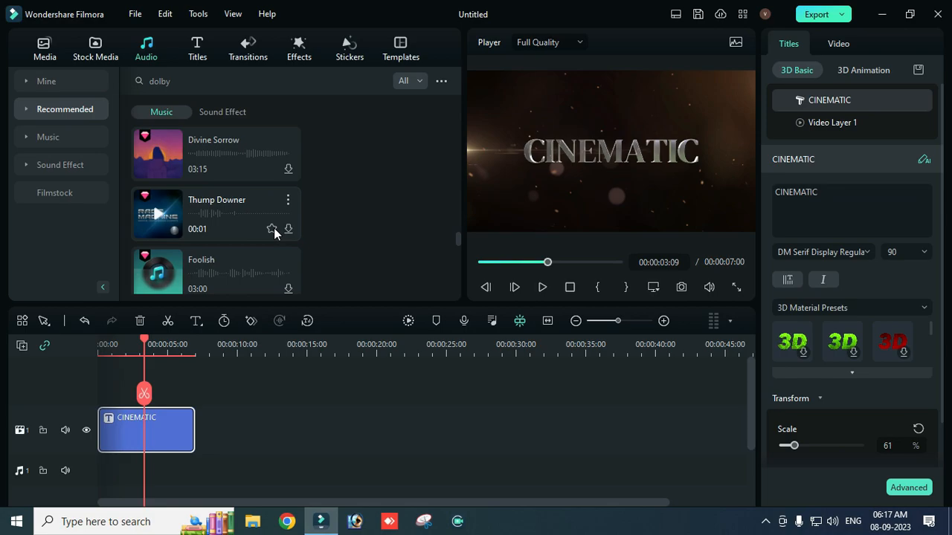
{"action": "scroll", "coordinate": [203, 229], "scroll_direction": "down", "scroll_amount": 5}
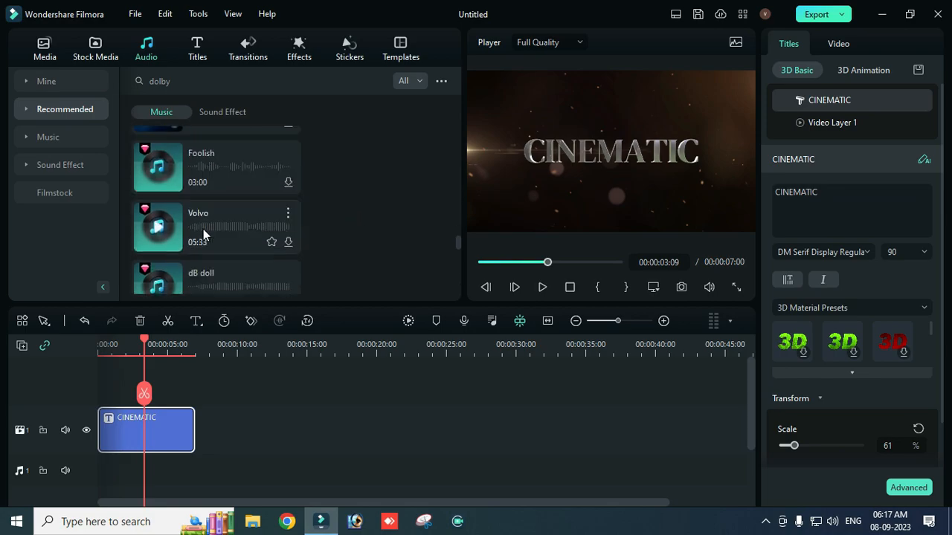
{"action": "scroll", "coordinate": [203, 229], "scroll_direction": "down", "scroll_amount": 10}
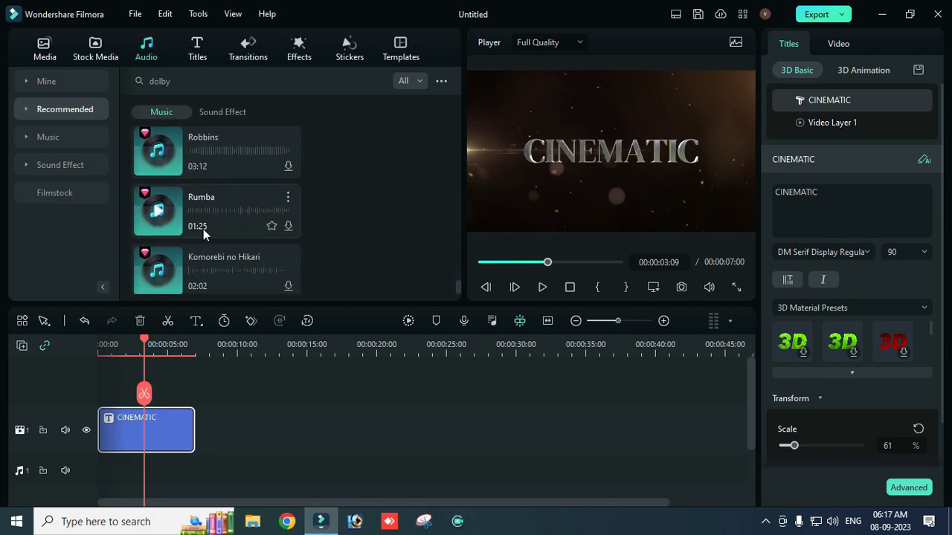
{"action": "scroll", "coordinate": [202, 226], "scroll_direction": "down", "scroll_amount": 10}
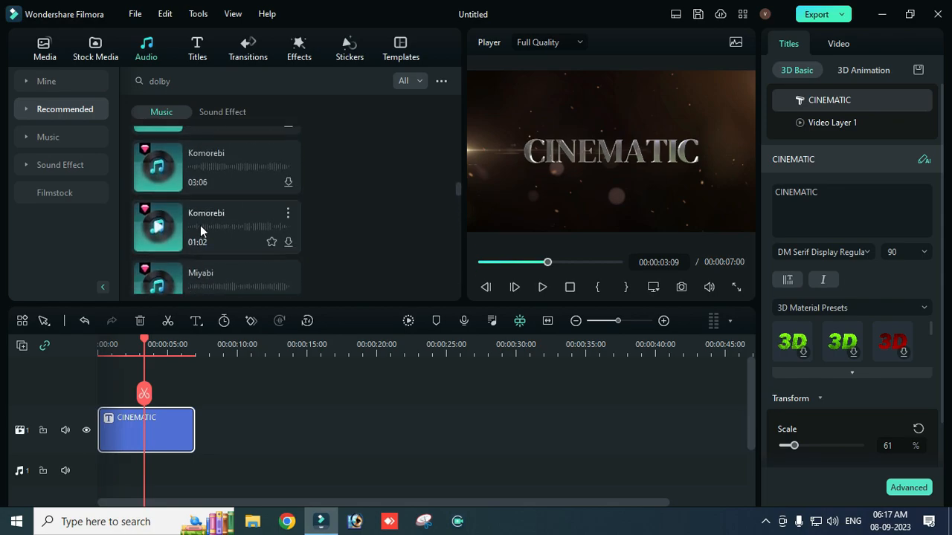
{"action": "scroll", "coordinate": [200, 225], "scroll_direction": "down", "scroll_amount": 2}
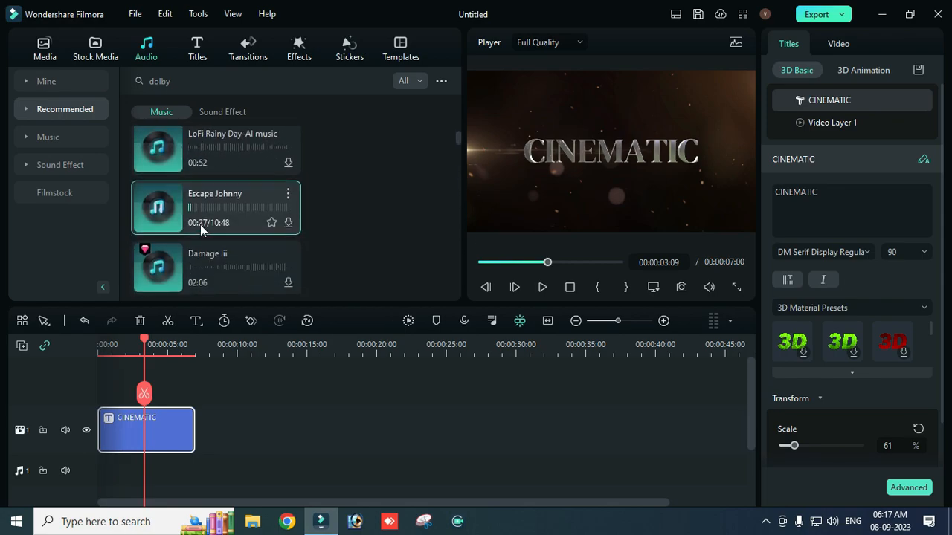
{"action": "left_click", "coordinate": [160, 208]}
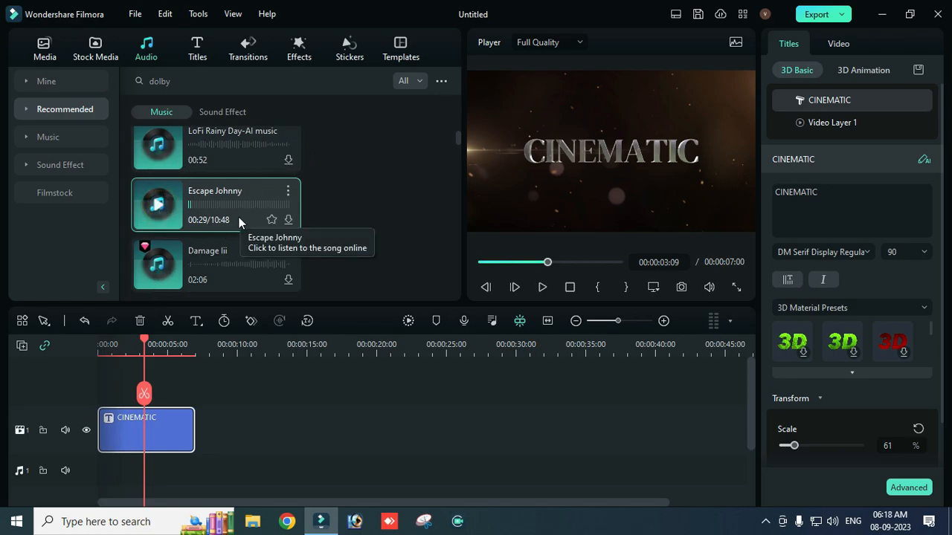
{"action": "scroll", "coordinate": [190, 225], "scroll_direction": "down", "scroll_amount": 2}
{"action": "scroll", "coordinate": [191, 225], "scroll_direction": "up", "scroll_amount": 2}
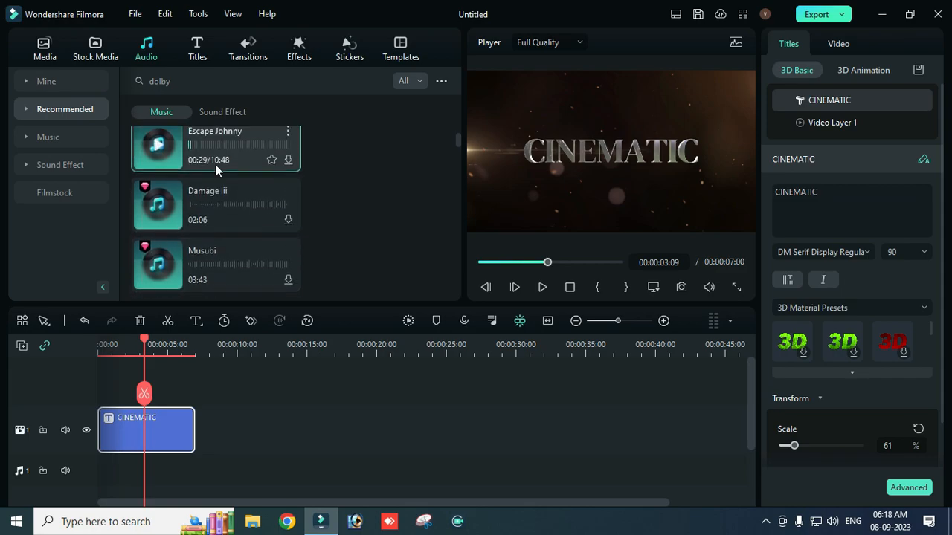
Step: Limit the audio library to free tracks and preview Far From Me-AI music in the Sports & Workout category
{"action": "left_click", "coordinate": [415, 84]}
{"action": "left_click", "coordinate": [415, 122]}
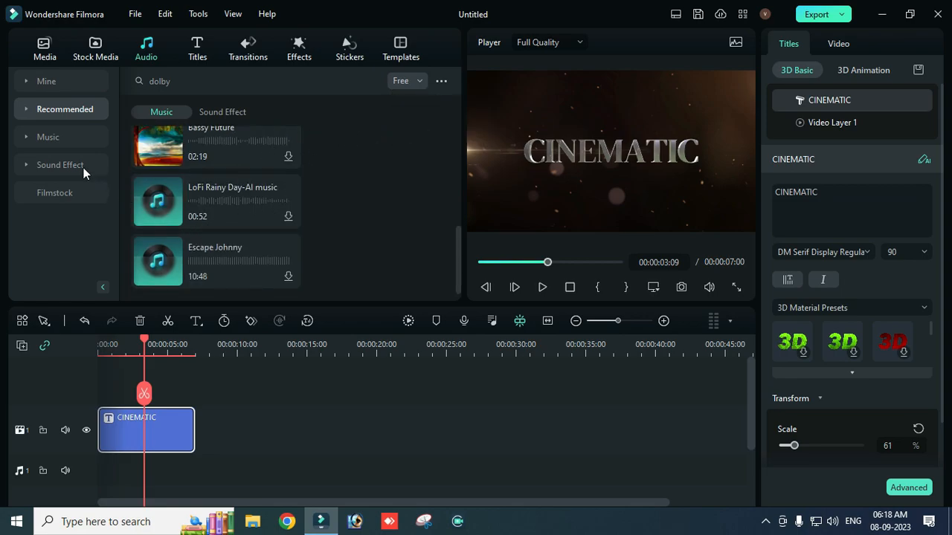
{"action": "left_click", "coordinate": [34, 138]}
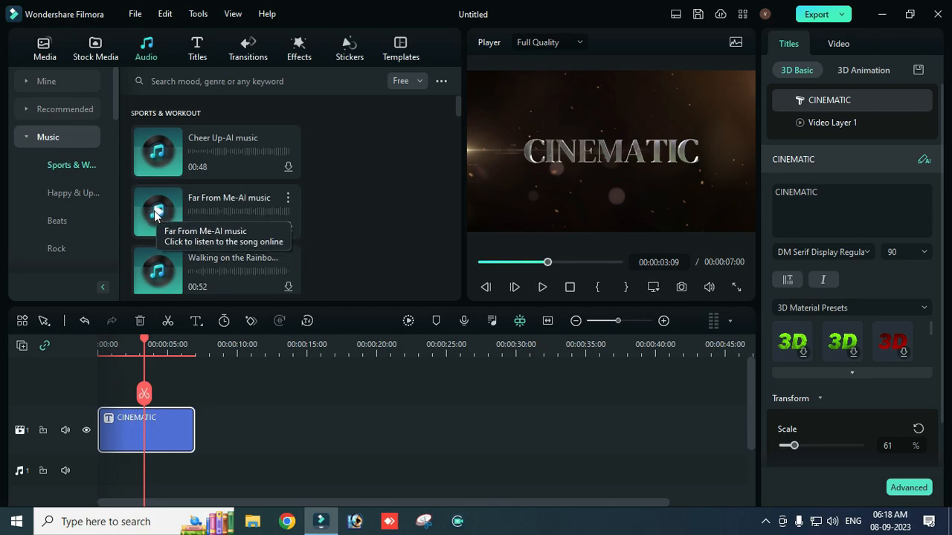
{"action": "left_click", "coordinate": [154, 215]}
Step: Browse the Happy & Uplifting and Beats categories and listen to the Japanika and Supernova tracks under Beats
{"action": "left_click", "coordinate": [70, 193]}
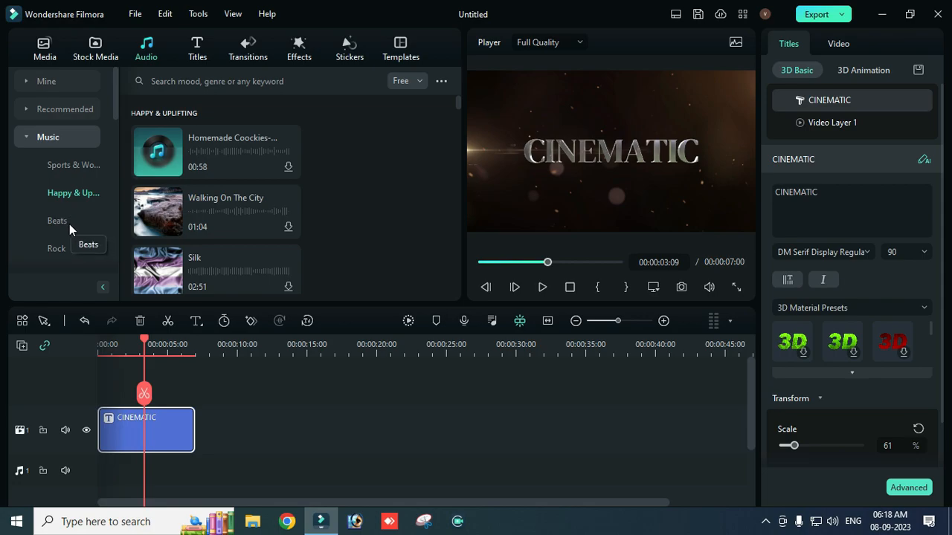
{"action": "left_click", "coordinate": [69, 221]}
{"action": "left_click", "coordinate": [69, 217]}
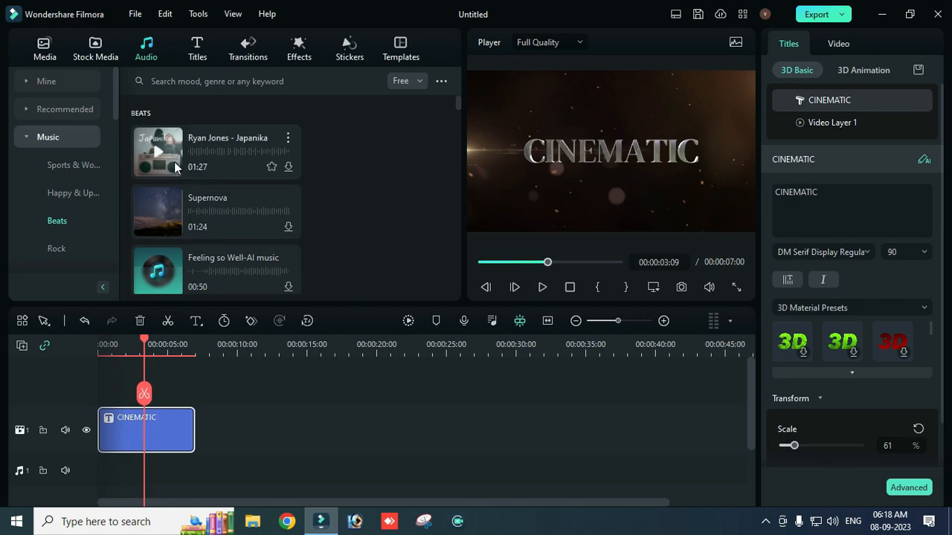
{"action": "left_click", "coordinate": [158, 153]}
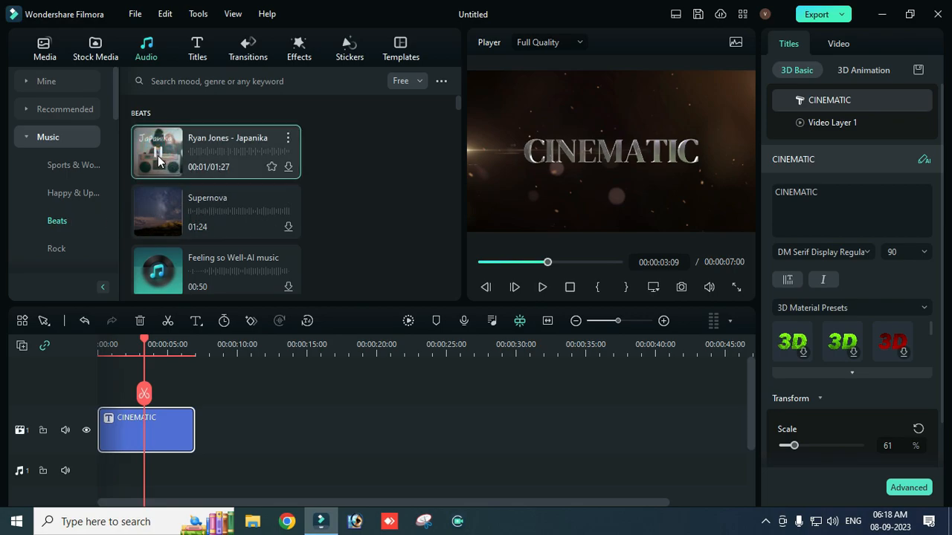
{"action": "left_click", "coordinate": [156, 212]}
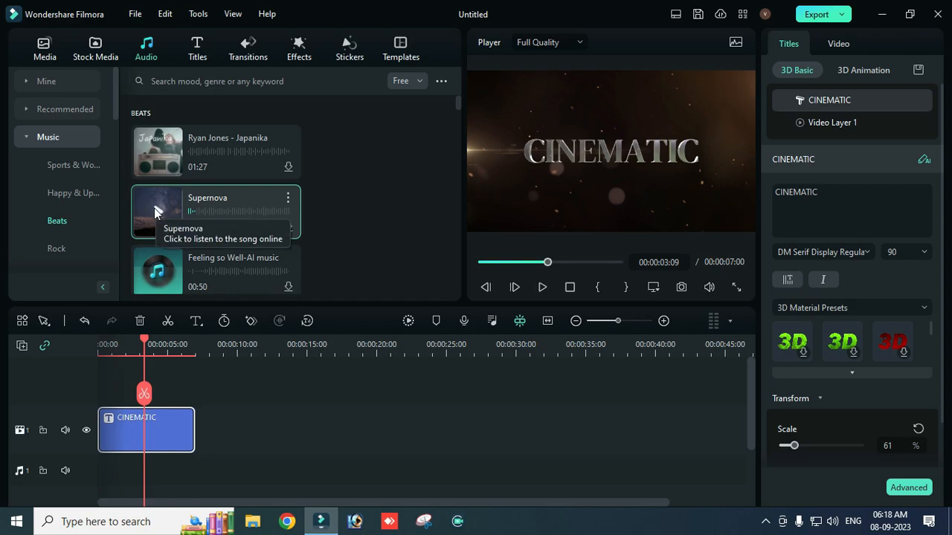
Step: Download the Supernova track, add it to the audio track at the playhead and show its beginning in the timeline
{"action": "left_click", "coordinate": [288, 227]}
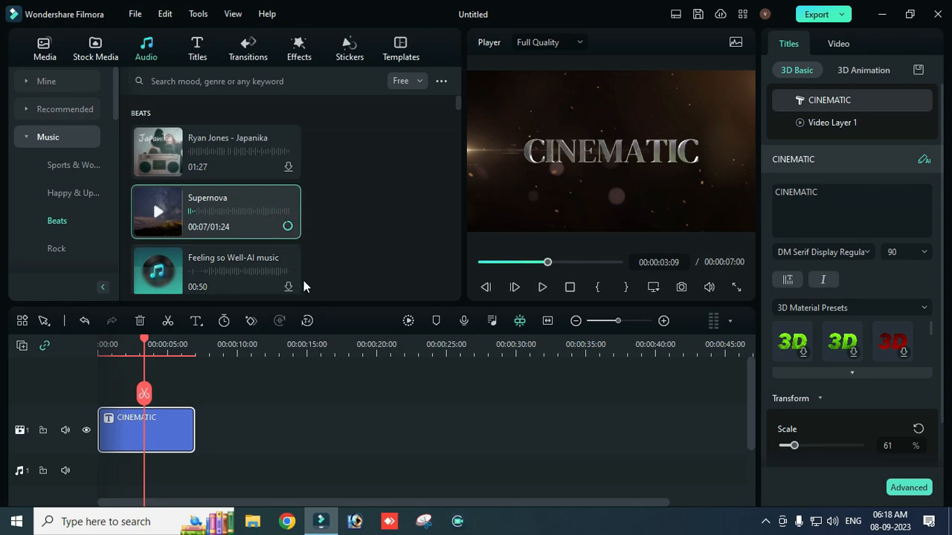
{"action": "left_click", "coordinate": [287, 227]}
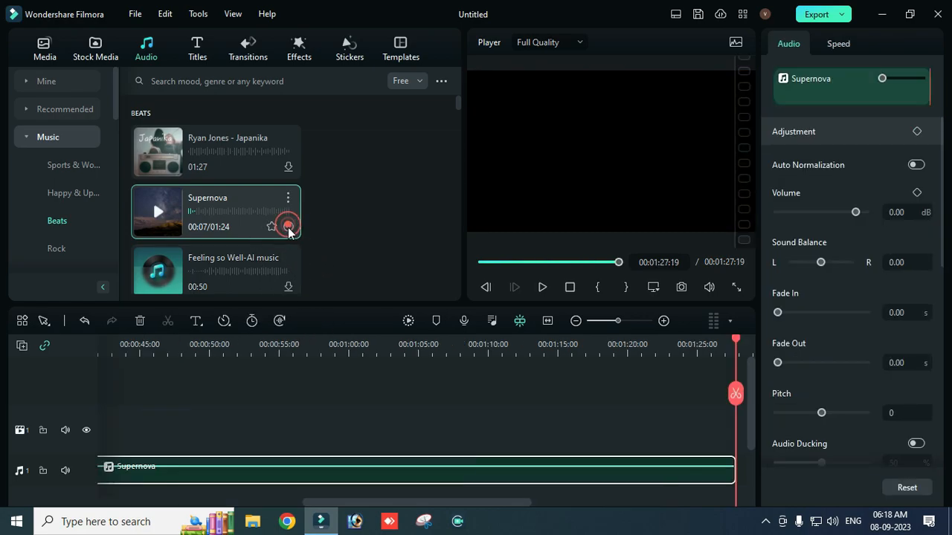
{"action": "left_click_drag", "start_coordinate": [459, 504], "coordinate": [168, 485]}
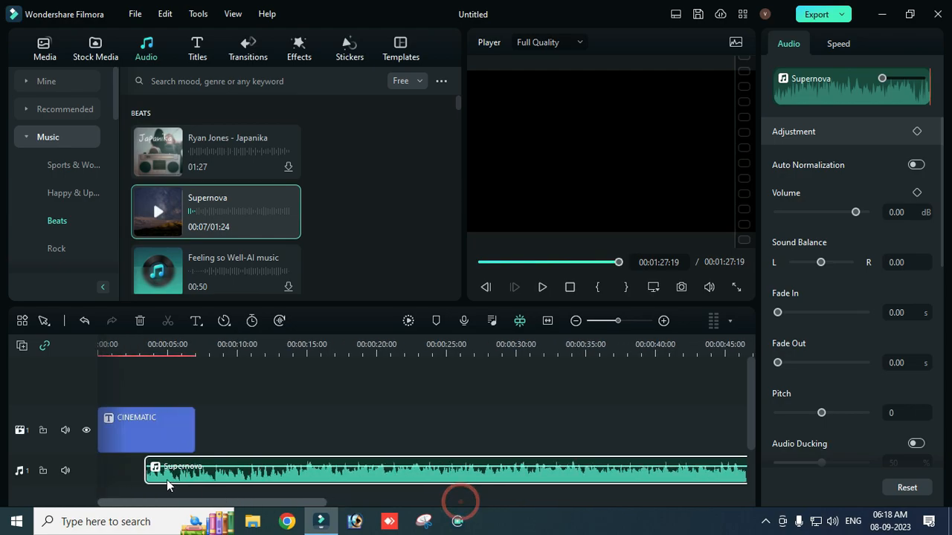
Step: Move the Supernova clip to the start of the timeline and cut off its part beyond the title's end at 00:00:07:01
{"action": "left_click_drag", "start_coordinate": [265, 484], "coordinate": [207, 465]}
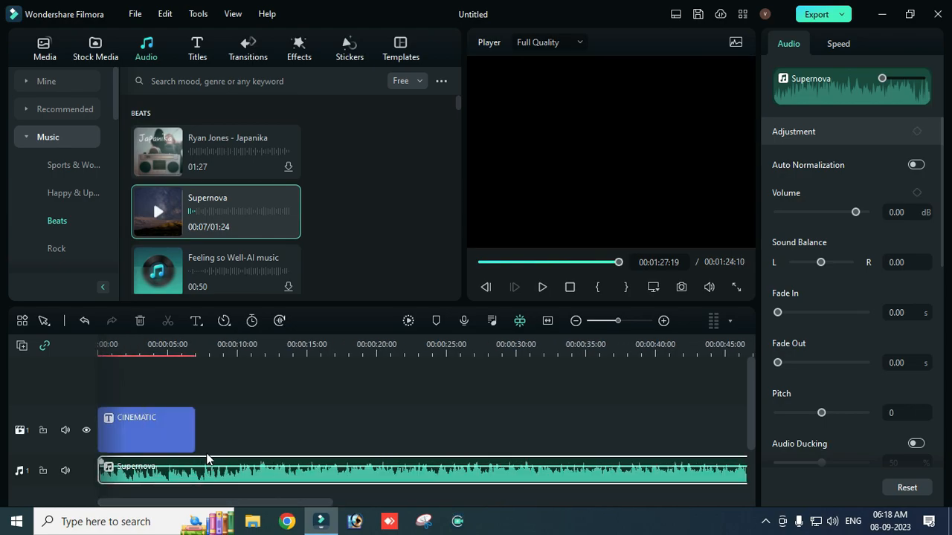
{"action": "left_click", "coordinate": [197, 355]}
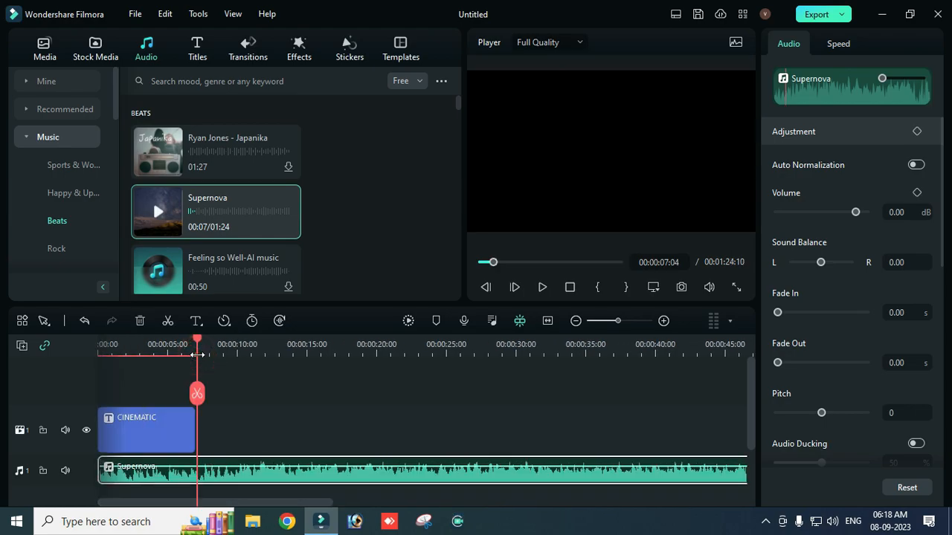
{"action": "left_click_drag", "start_coordinate": [198, 340], "coordinate": [196, 340]}
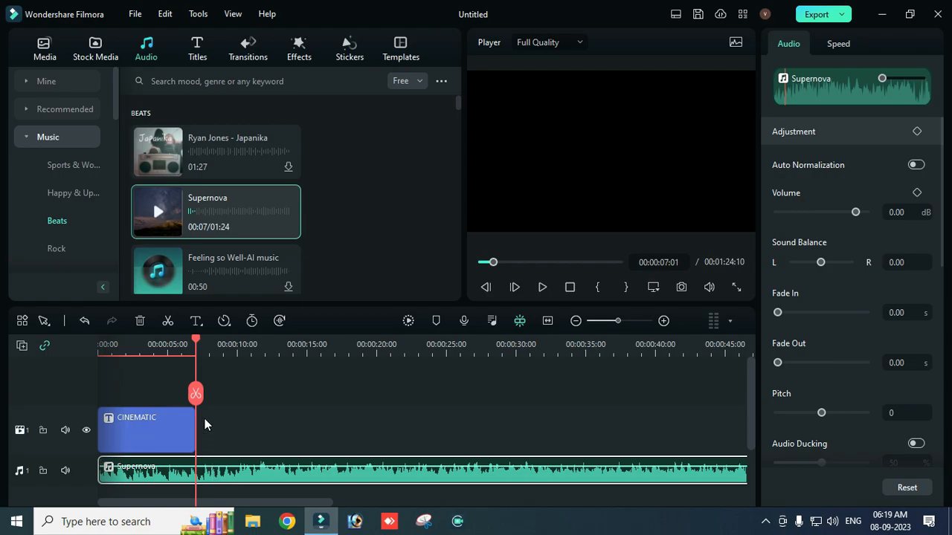
{"action": "left_click", "coordinate": [196, 393]}
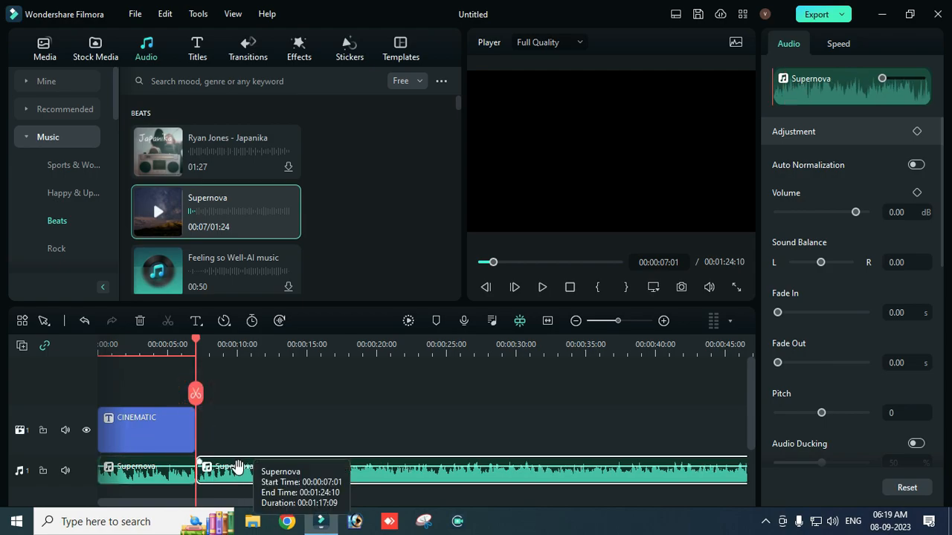
{"action": "key", "text": "Delete"}
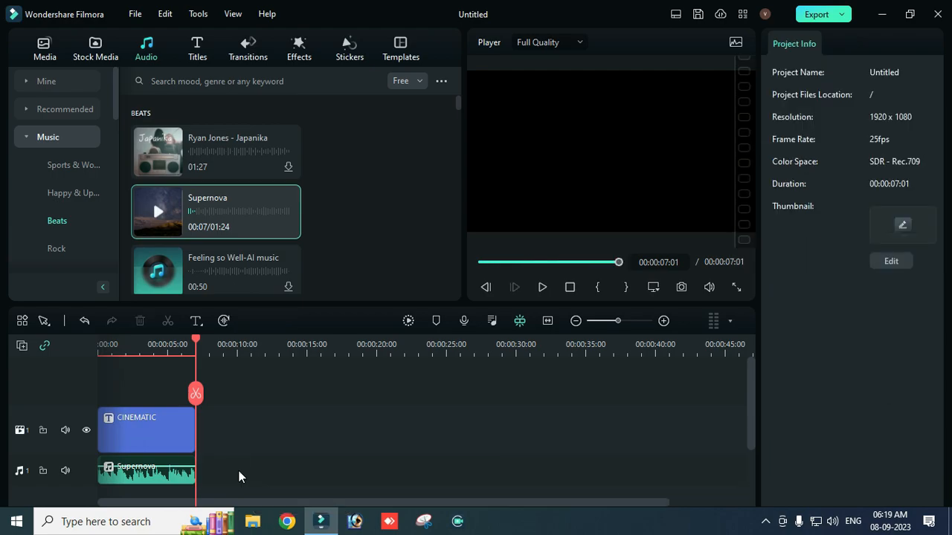
Step: Play the intro with the trimmed music from the beginning, and return the playhead to the start of the timeline
{"action": "left_click", "coordinate": [98, 347]}
{"action": "left_click", "coordinate": [101, 346]}
{"action": "key", "text": "space"}
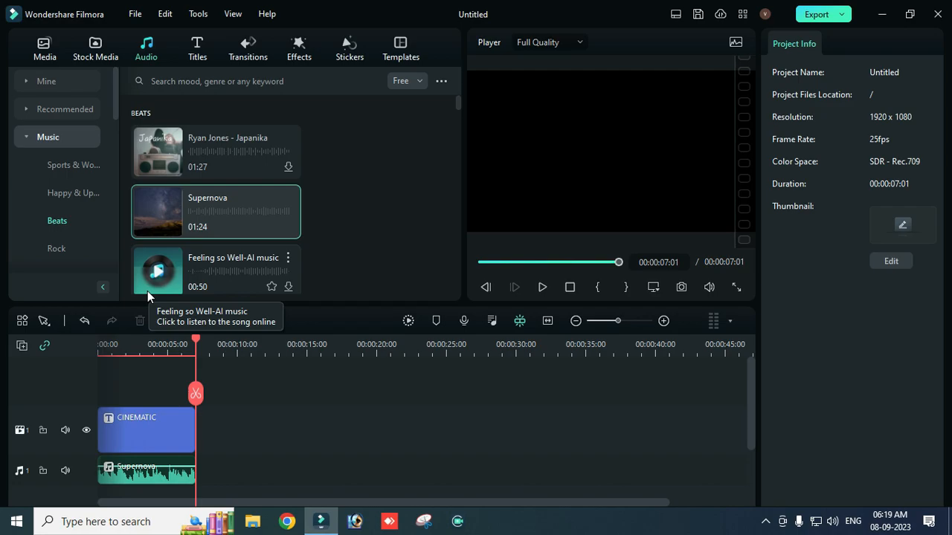
{"action": "left_click_drag", "start_coordinate": [200, 340], "coordinate": [64, 335]}
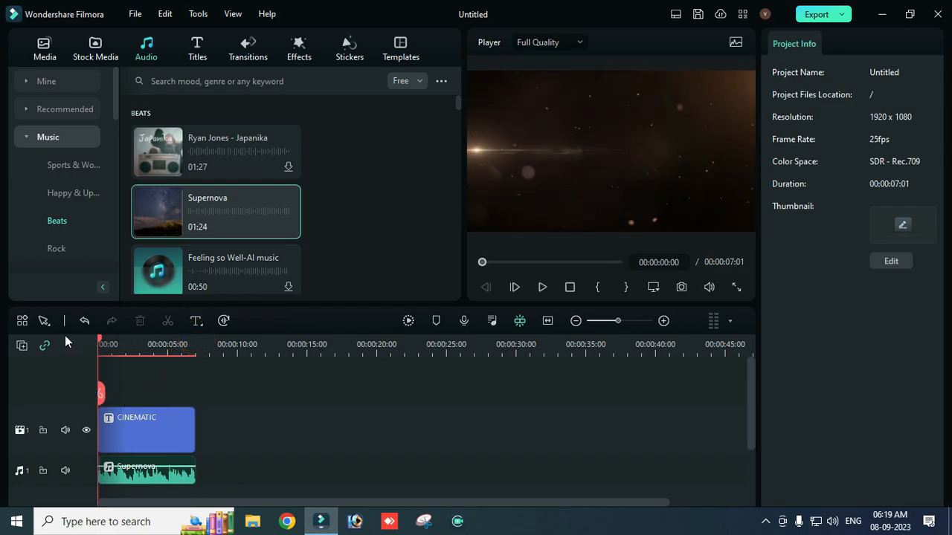
Step: Replace the text of the CINEMATIC title clip with "vijay tech" and deselect the clip
{"action": "left_click", "coordinate": [151, 432]}
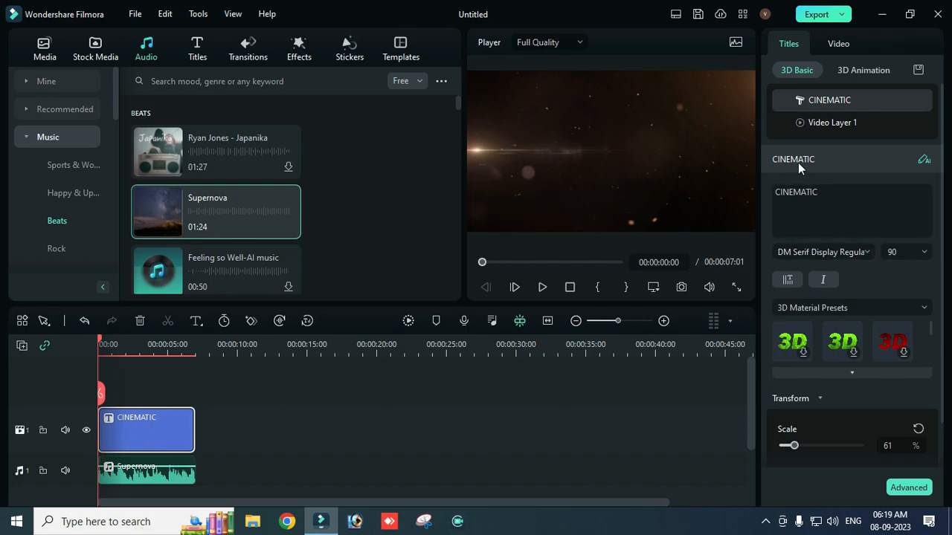
{"action": "double_click", "coordinate": [833, 195]}
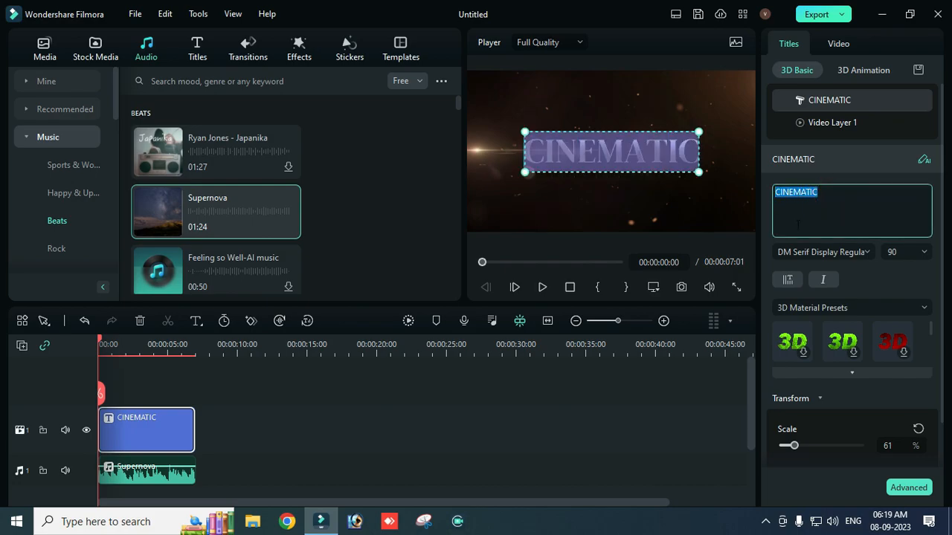
{"action": "key", "text": "BackSpace"}
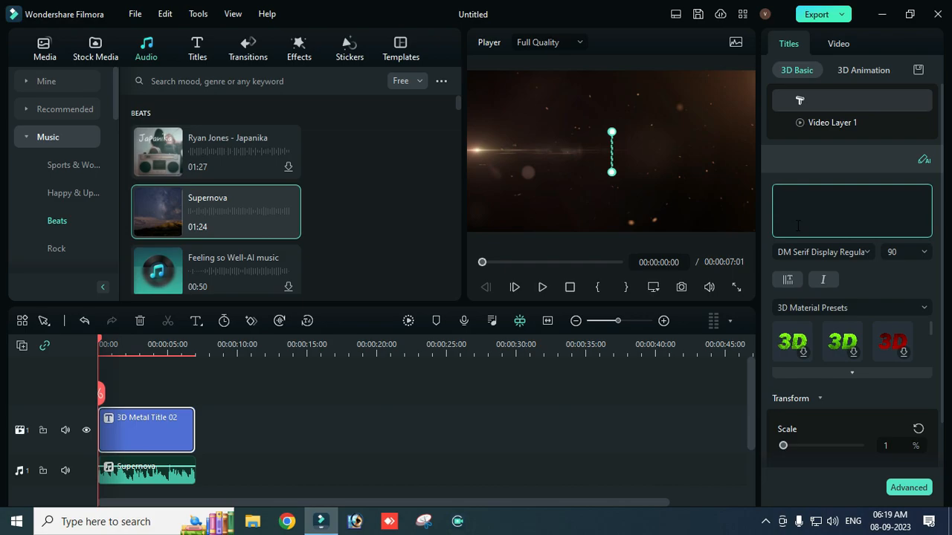
{"action": "type", "text": "vijay"}
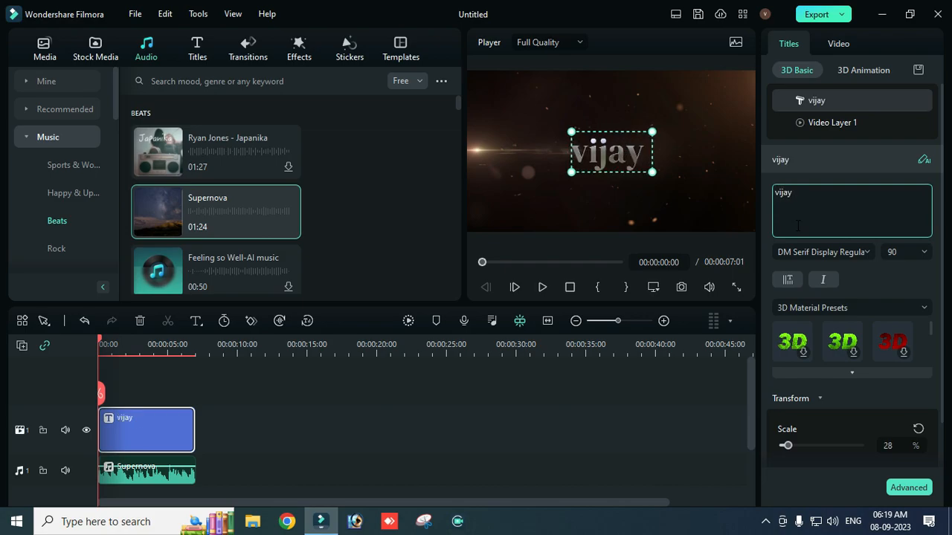
{"action": "type", "text": " tech"}
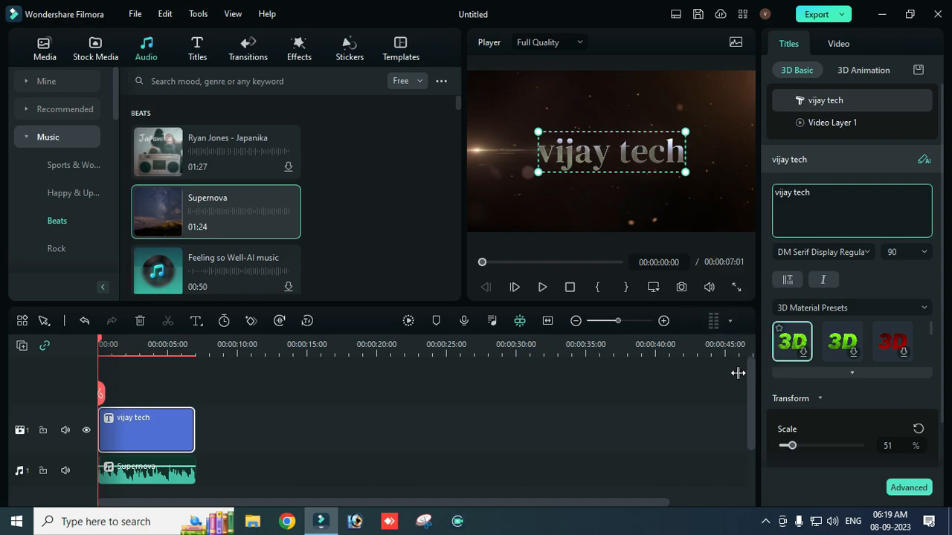
{"action": "left_click", "coordinate": [695, 410]}
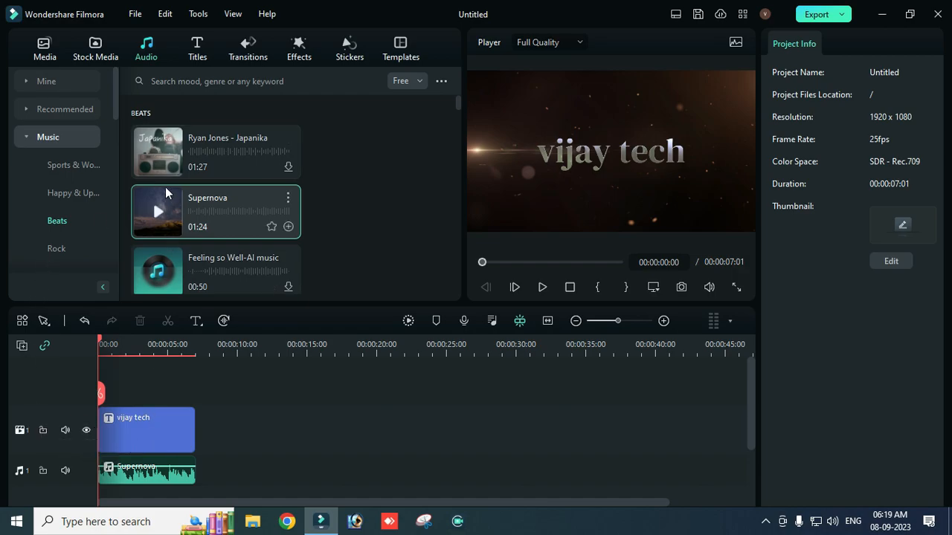
Step: Look through the 3D animation presets of the title clip, including Animation In, Animation Out and the animation durations
{"action": "left_click", "coordinate": [172, 426]}
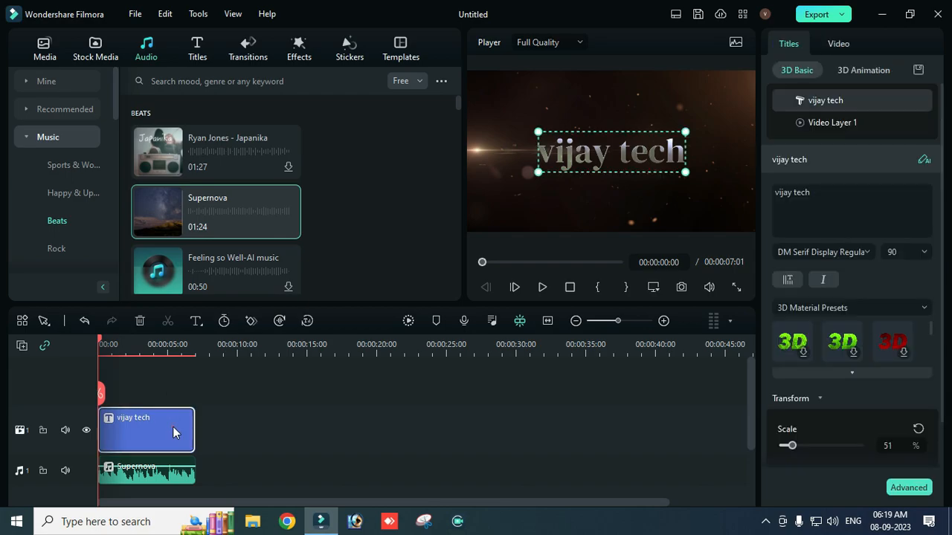
{"action": "left_click", "coordinate": [855, 70]}
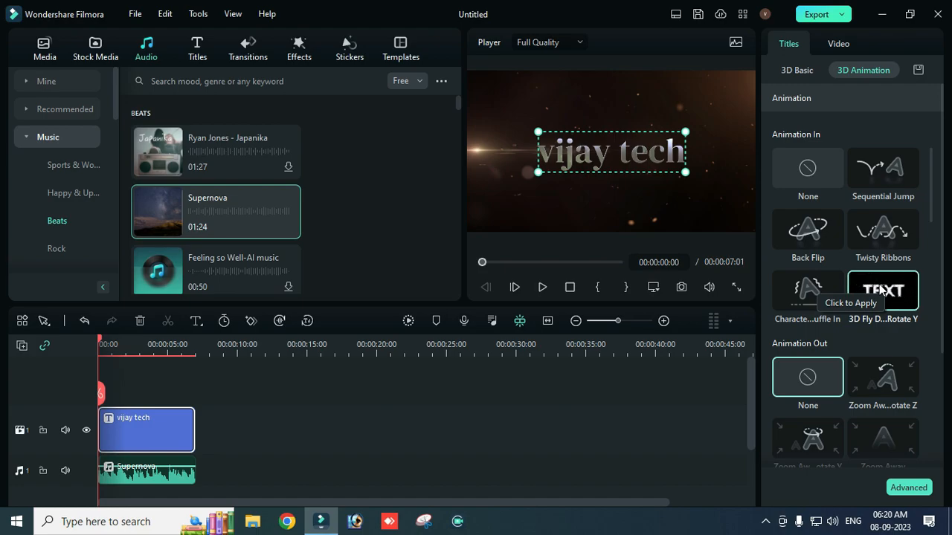
{"action": "scroll", "coordinate": [874, 267], "scroll_direction": "down", "scroll_amount": 5}
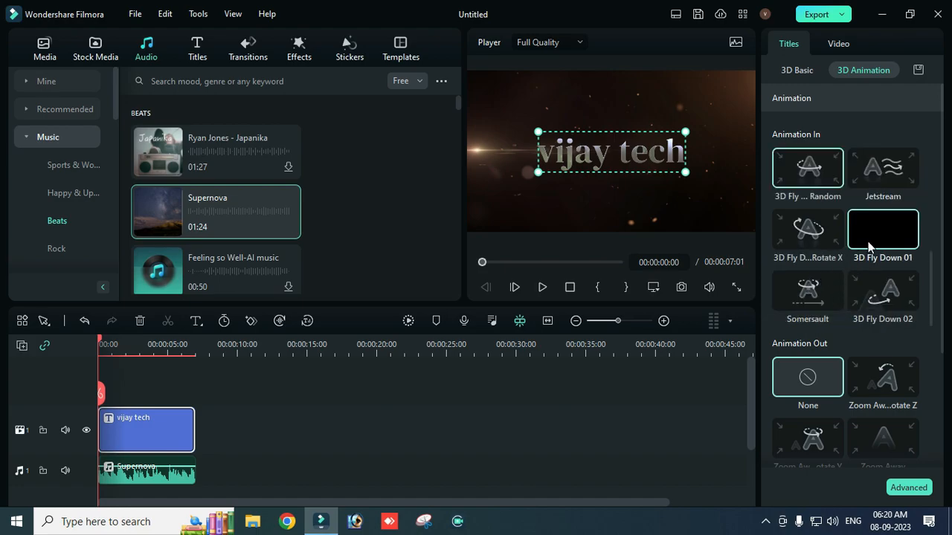
{"action": "scroll", "coordinate": [864, 228], "scroll_direction": "up", "scroll_amount": 5}
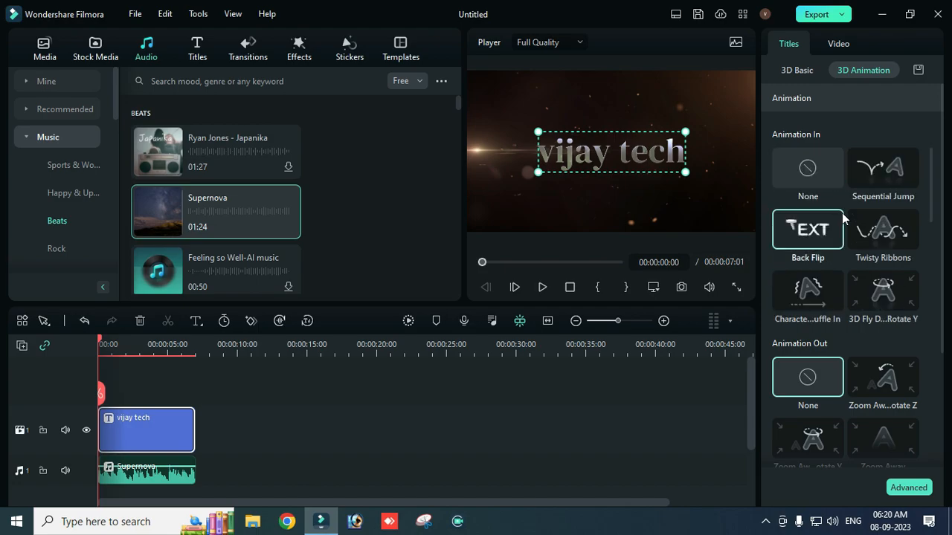
{"action": "scroll", "coordinate": [852, 253], "scroll_direction": "down", "scroll_amount": 5}
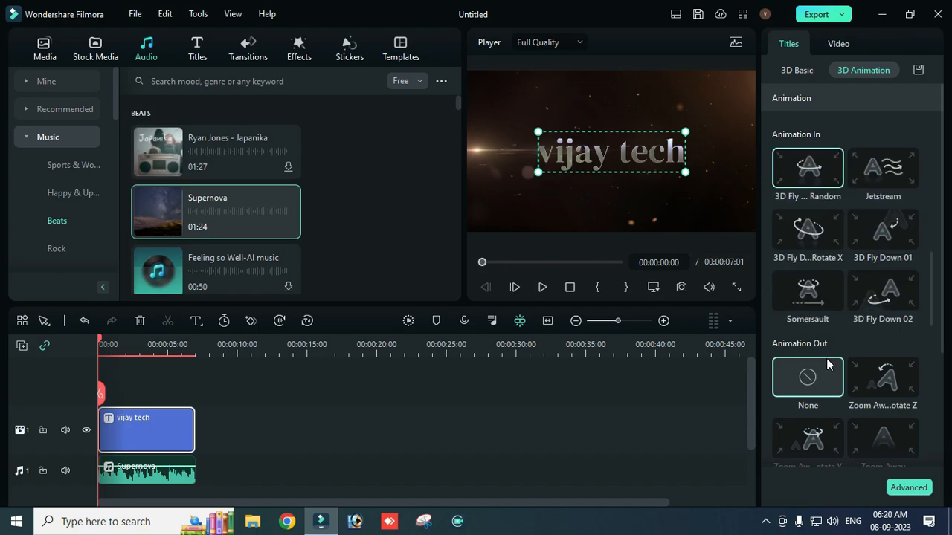
{"action": "scroll", "coordinate": [870, 355], "scroll_direction": "down", "scroll_amount": 3}
{"action": "scroll", "coordinate": [810, 328], "scroll_direction": "up", "scroll_amount": 3}
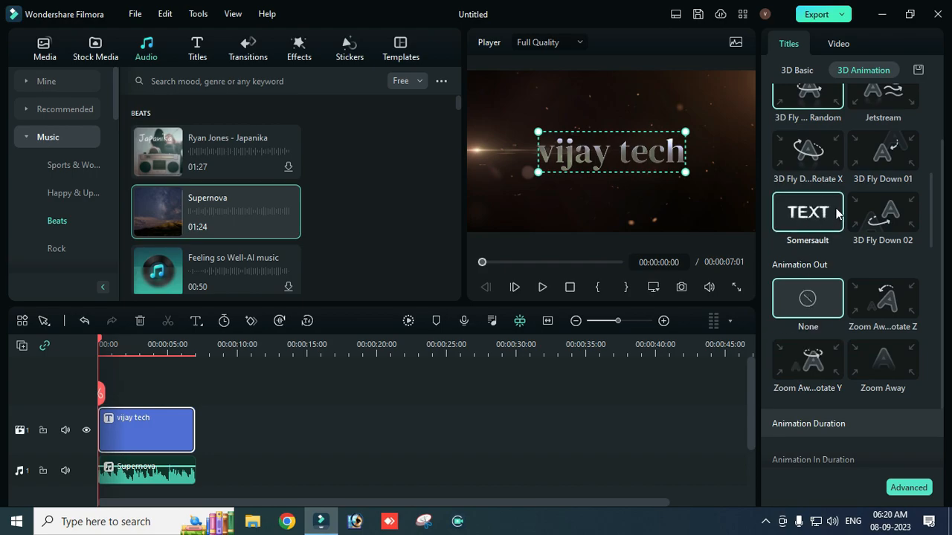
{"action": "scroll", "coordinate": [824, 340], "scroll_direction": "down", "scroll_amount": 2}
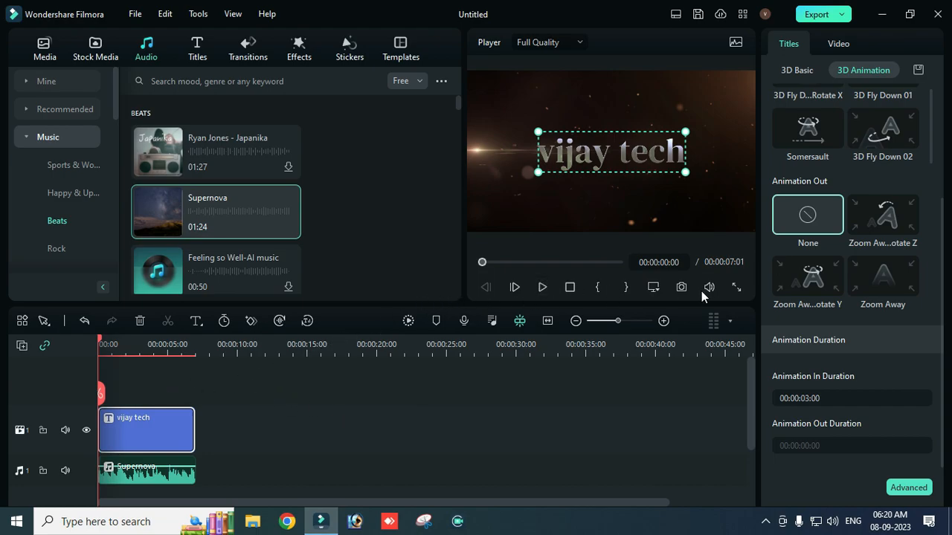
Step: Play the finished intro from start to end in full screen and return to the editing view
{"action": "left_click", "coordinate": [736, 287]}
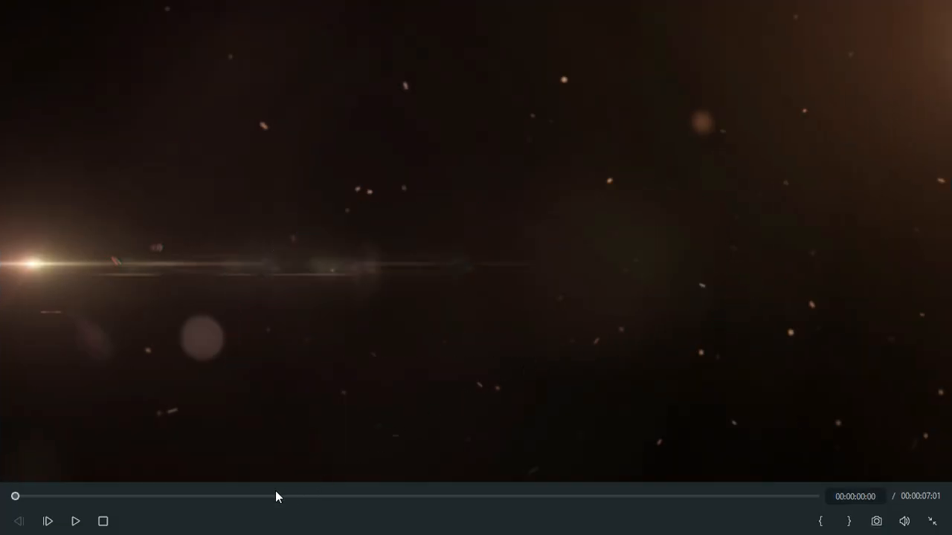
{"action": "left_click", "coordinate": [74, 522]}
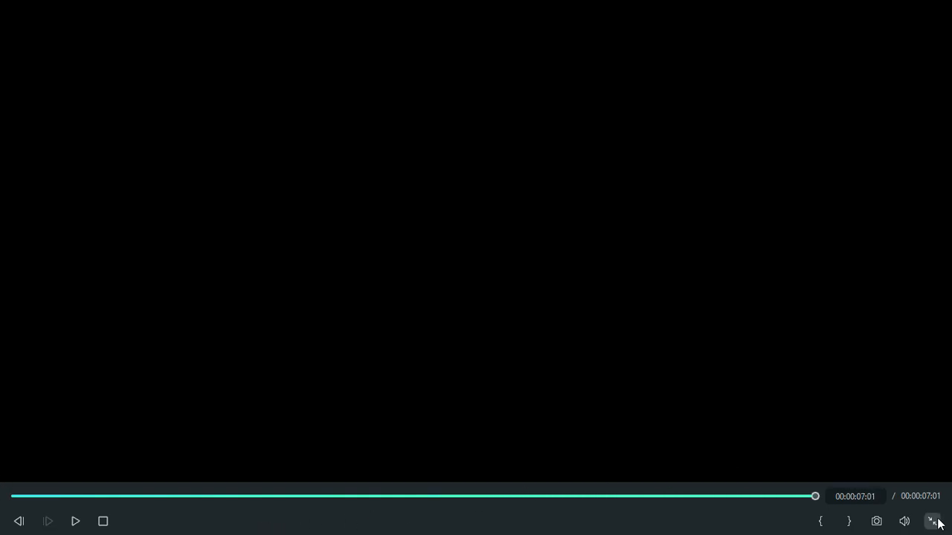
{"action": "left_click", "coordinate": [932, 522]}
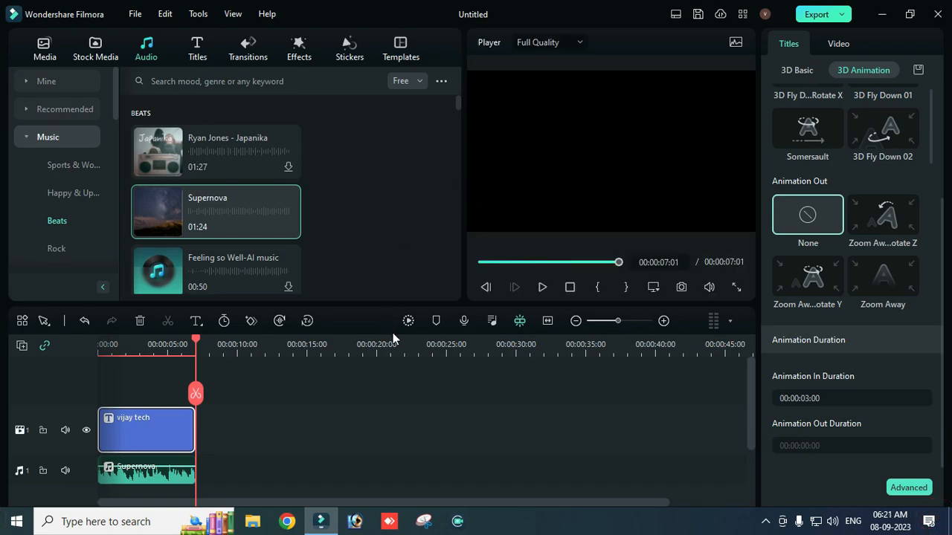